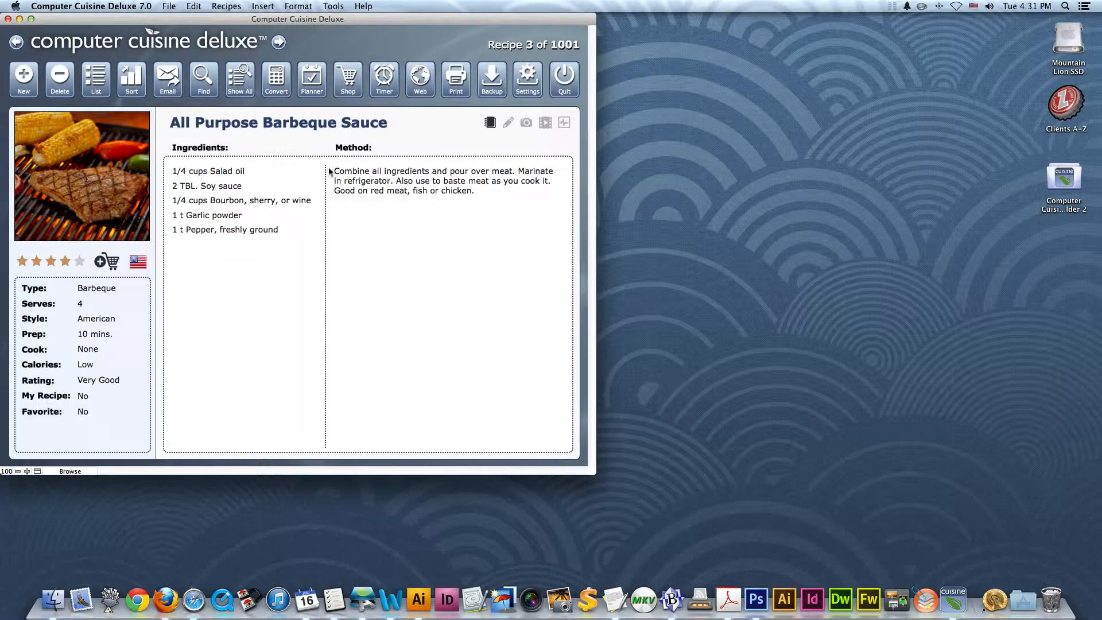
Examine the tablespoon and teaspoon abbreviations in the All Purpose Barbeque Sauce ingredient list
left_click(183, 217)
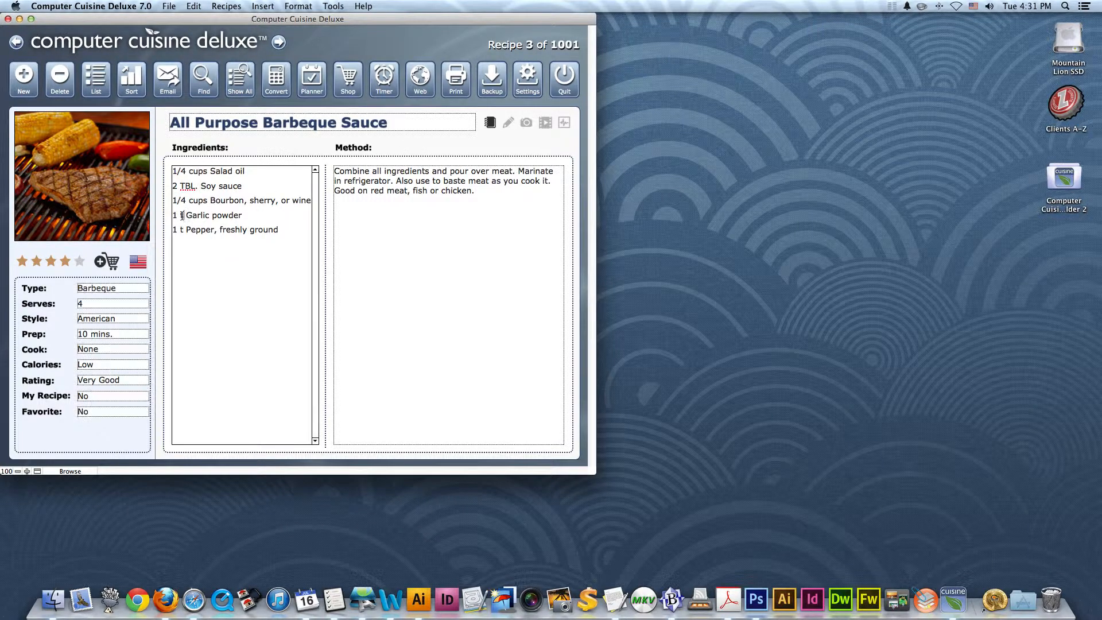
left_click_drag(180, 186, 194, 186)
left_click(401, 149)
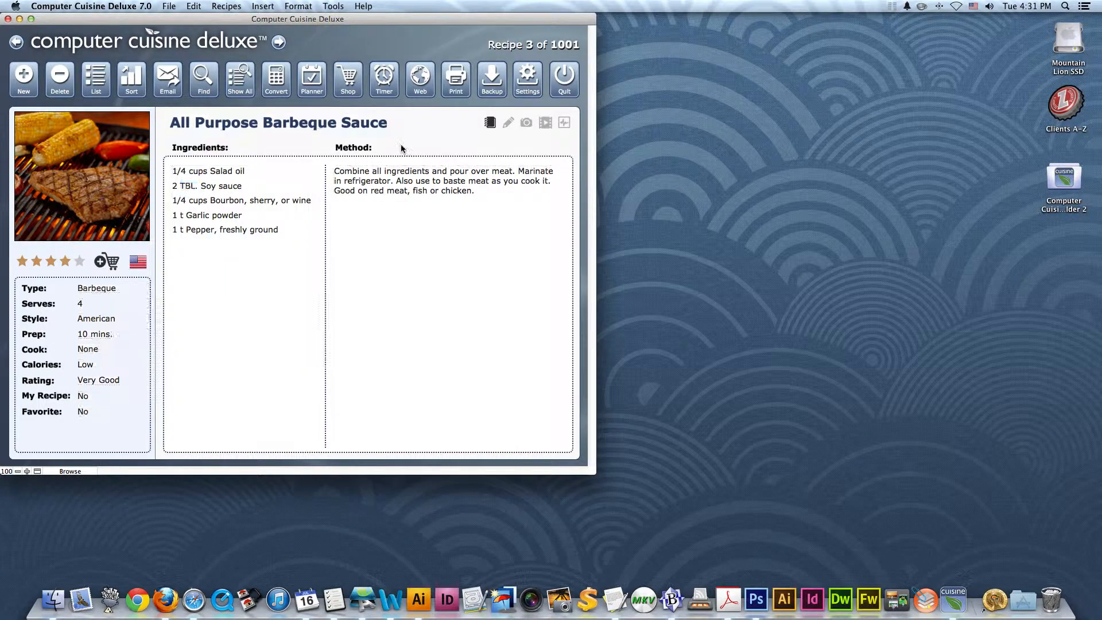
left_click(188, 188)
left_click_drag(181, 186, 197, 187)
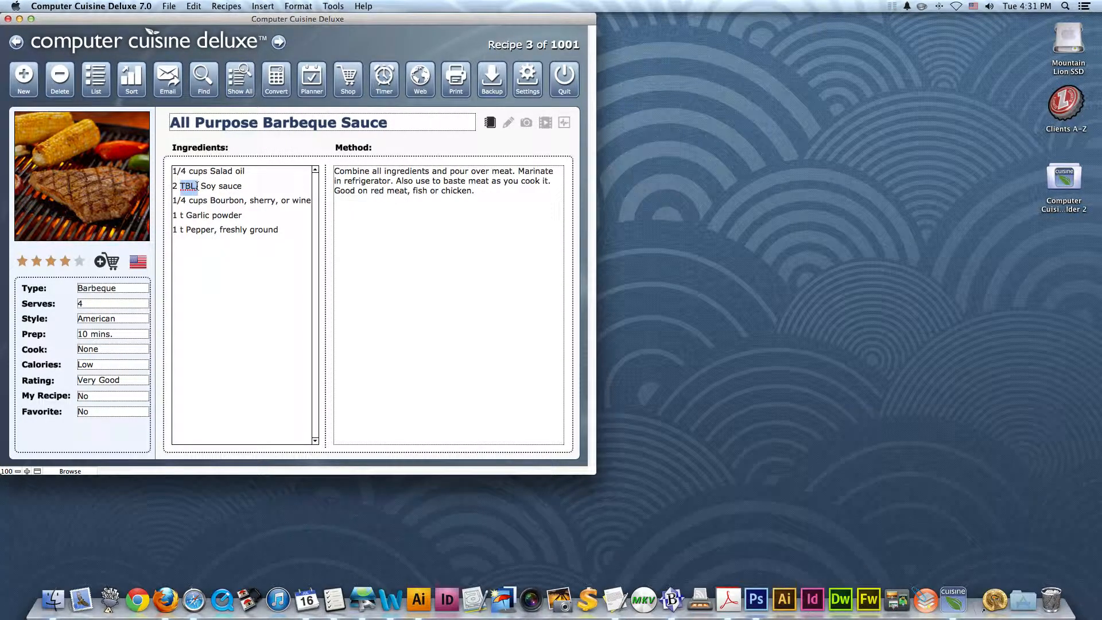
double_click(182, 230)
left_click_drag(196, 187, 180, 187)
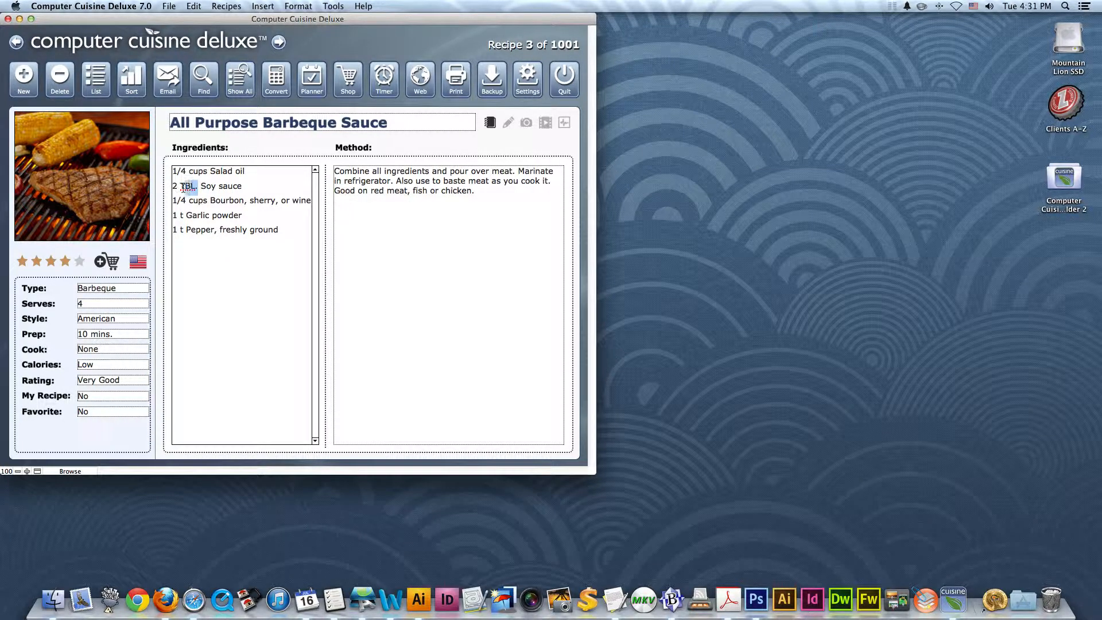
left_click(269, 144)
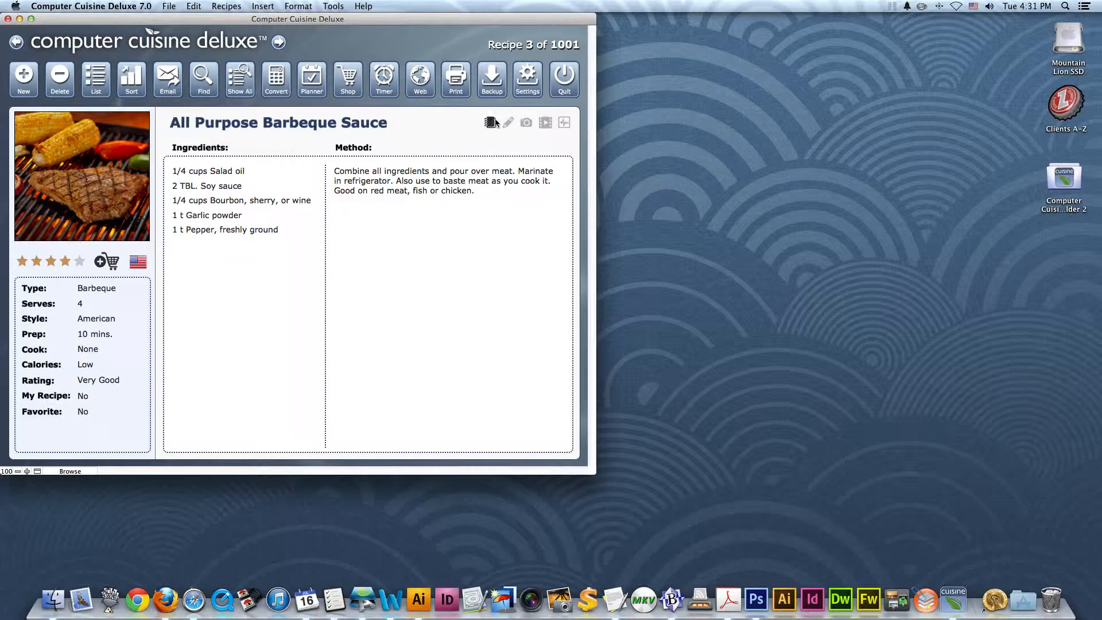
Open the general preferences containing the abbreviation settings
left_click(523, 81)
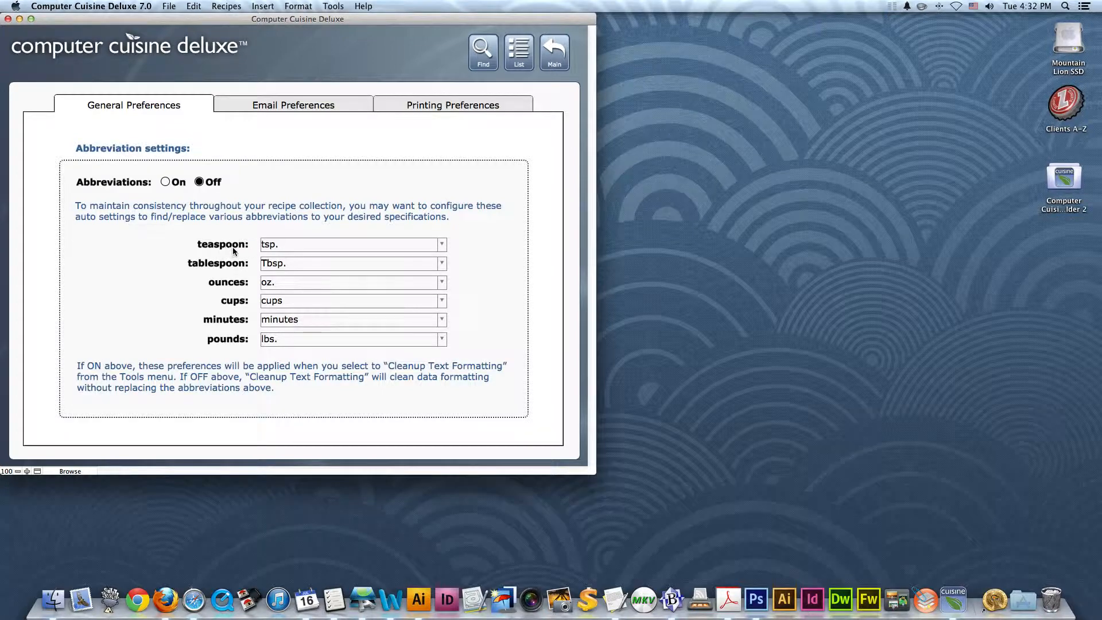
Set the teaspoon abbreviation to "t" and the tablespoon abbreviation to "T"
left_click(298, 250)
left_click(443, 244)
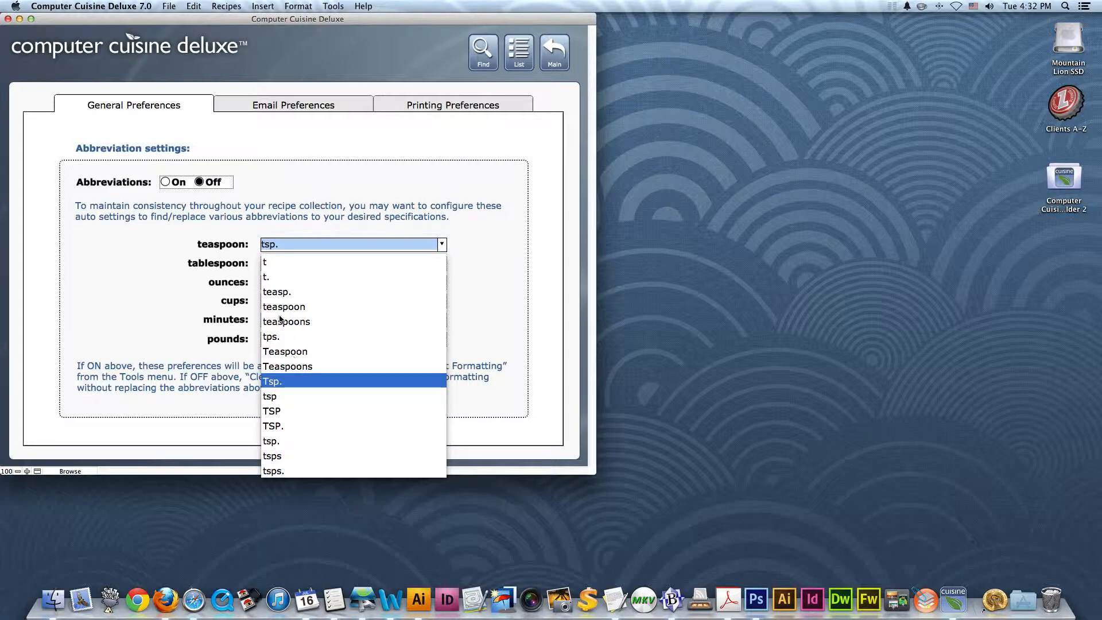
left_click(265, 262)
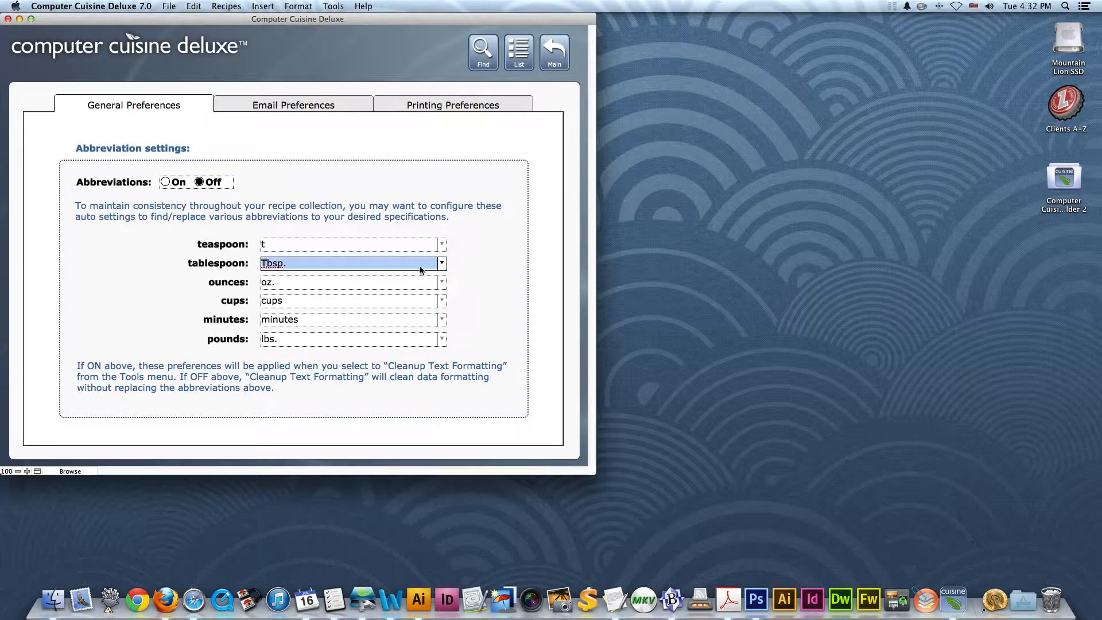
left_click(442, 264)
left_click(266, 282)
left_click(474, 254)
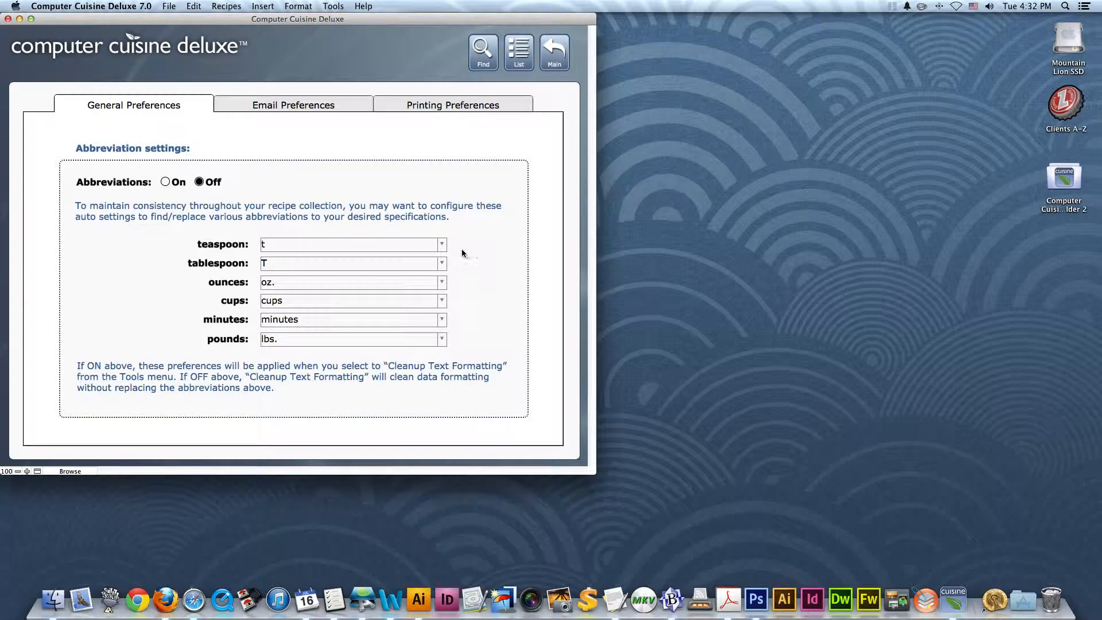
Set the teaspoon abbreviation to "teaspoon" and the tablespoon abbreviation to "Tablespoon"
left_click(442, 244)
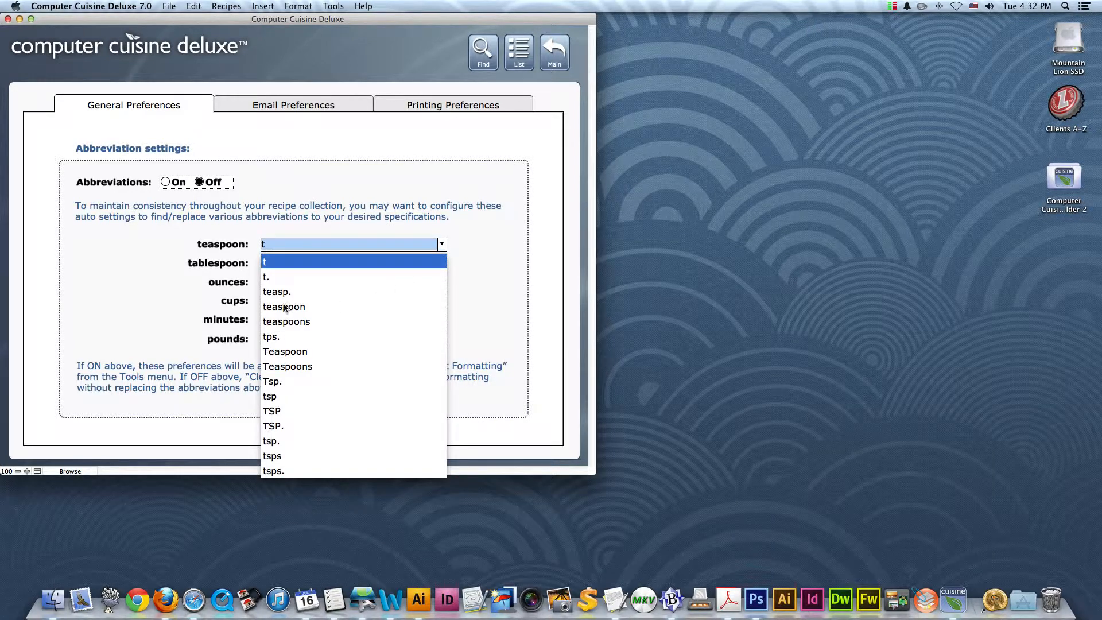
left_click(284, 307)
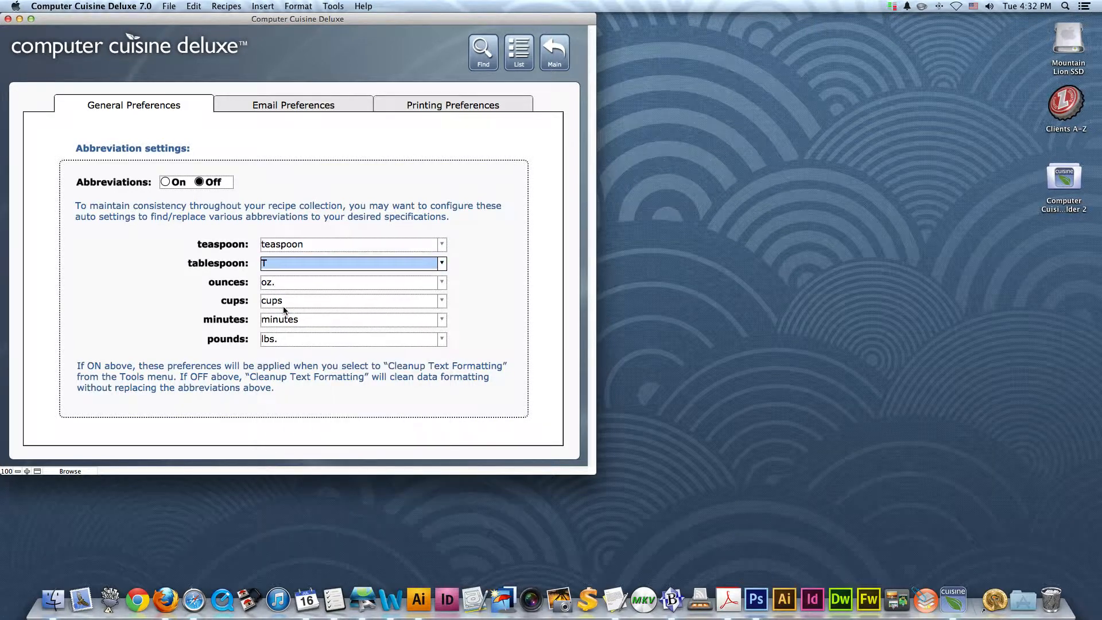
left_click(435, 264)
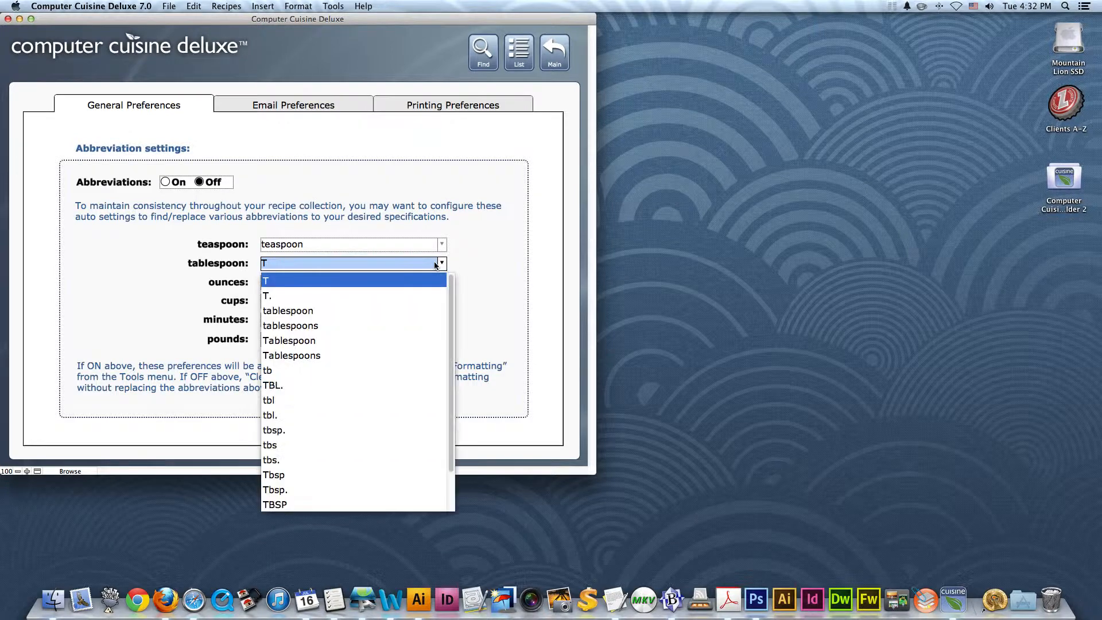
left_click(273, 342)
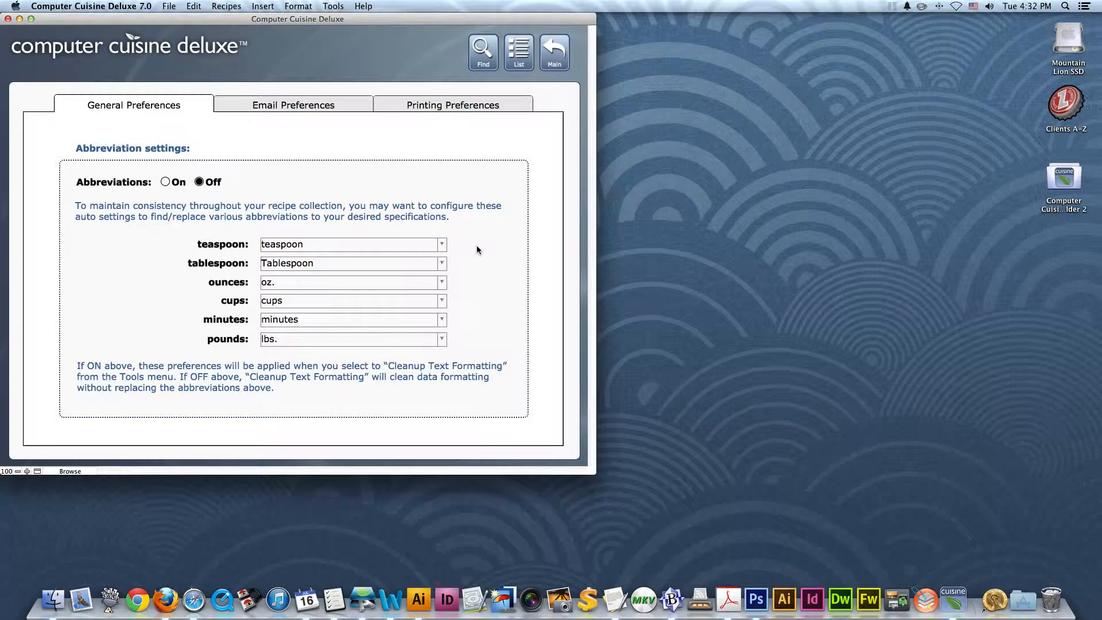
Set the teaspoon abbreviation to "tsp." and the tablespoon abbreviation to "Tbsp."
left_click(442, 244)
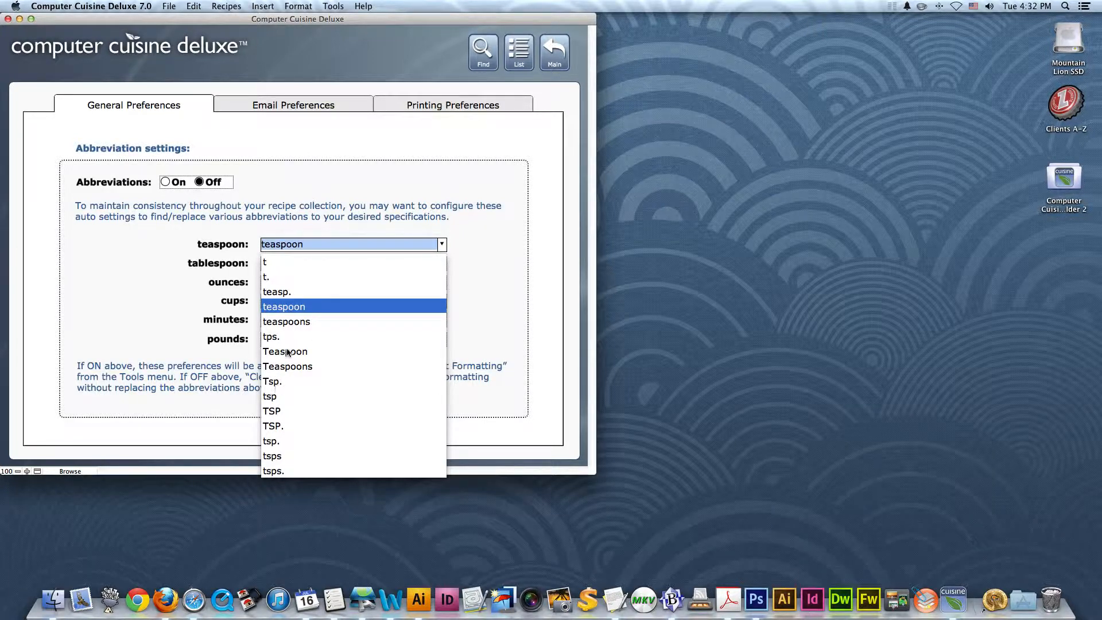
left_click(272, 440)
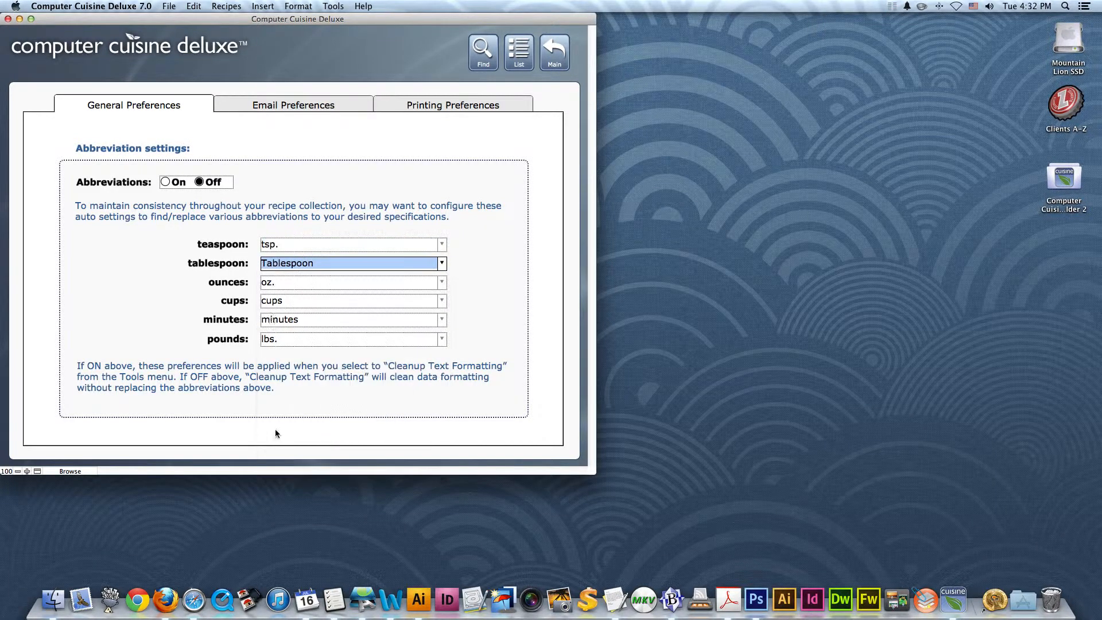
left_click(447, 267)
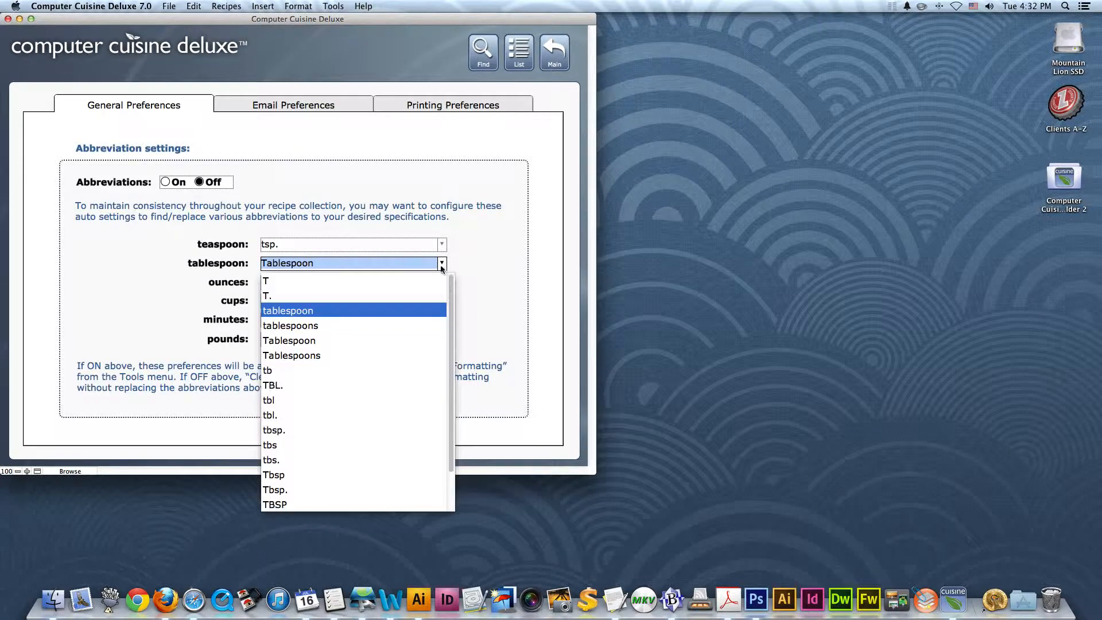
left_click(275, 490)
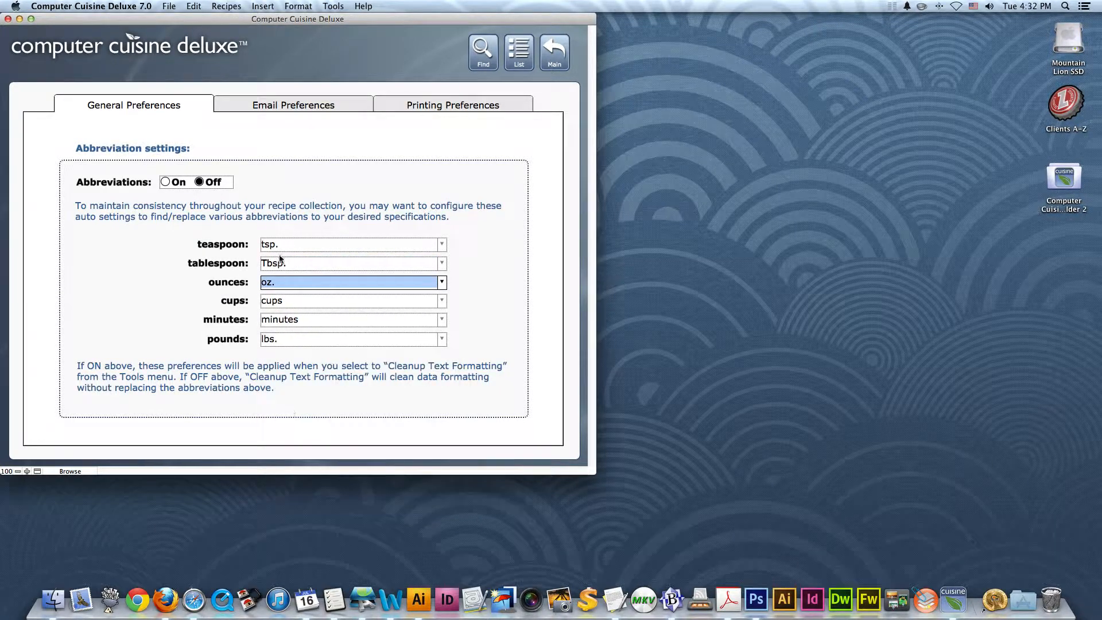
left_click(384, 232)
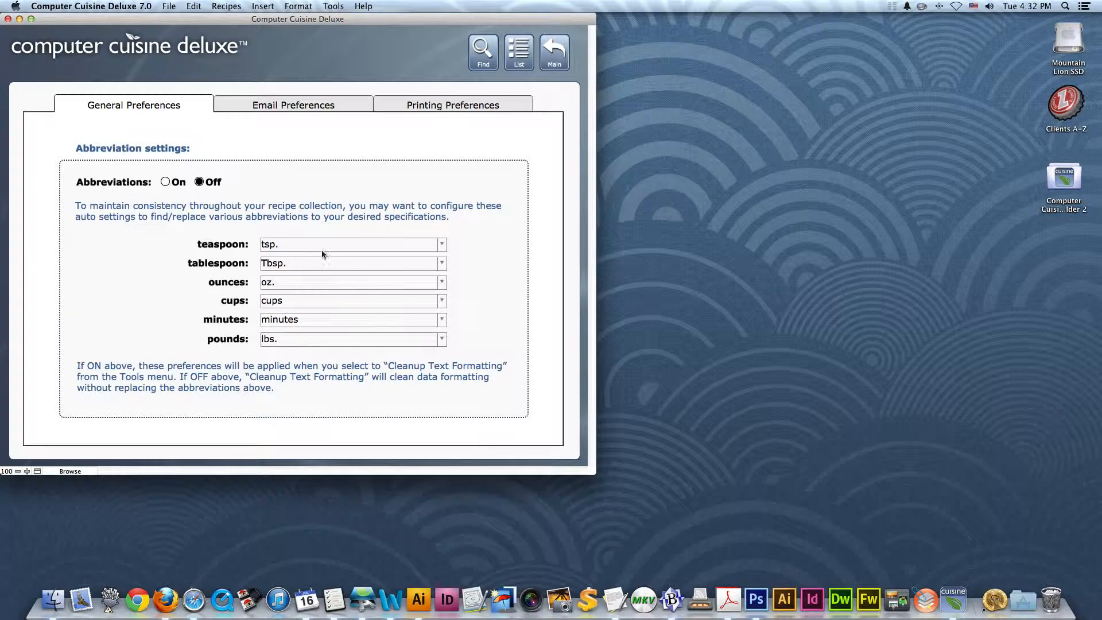
Review the abbreviation choices available for cups without picking one
left_click(283, 302)
left_click(441, 301)
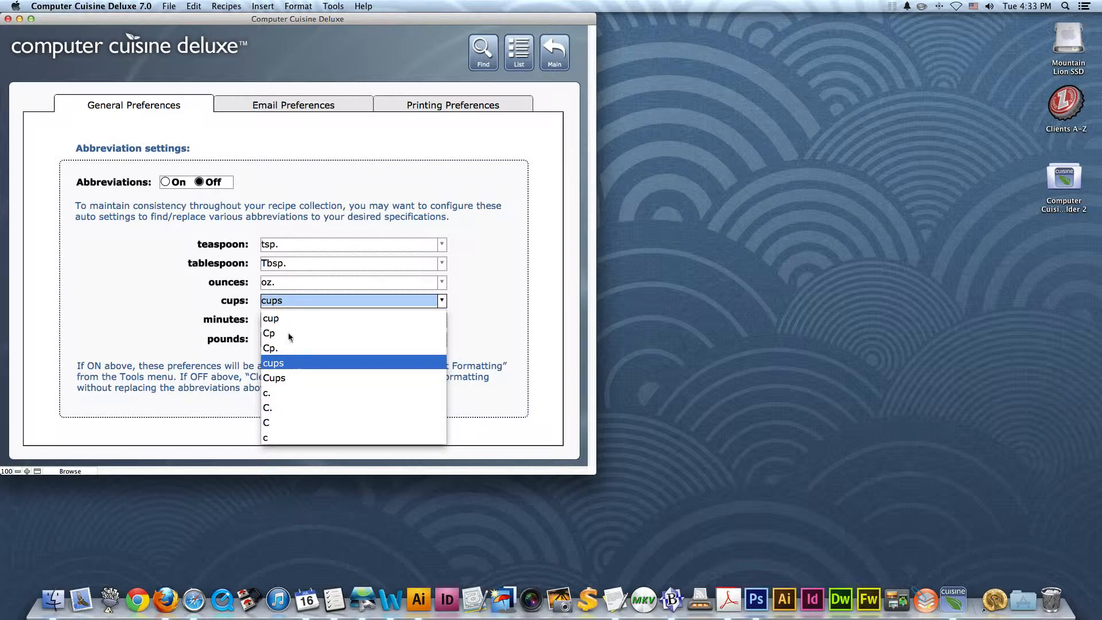
left_click(486, 310)
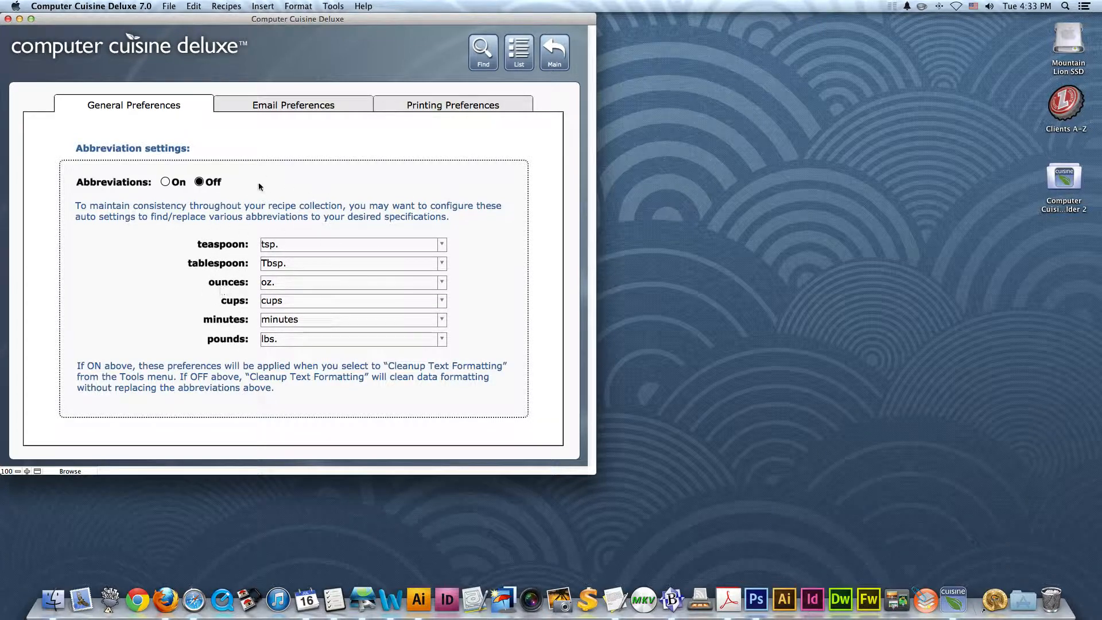
Turn automatic abbreviations on and return to the recipe
left_click(166, 183)
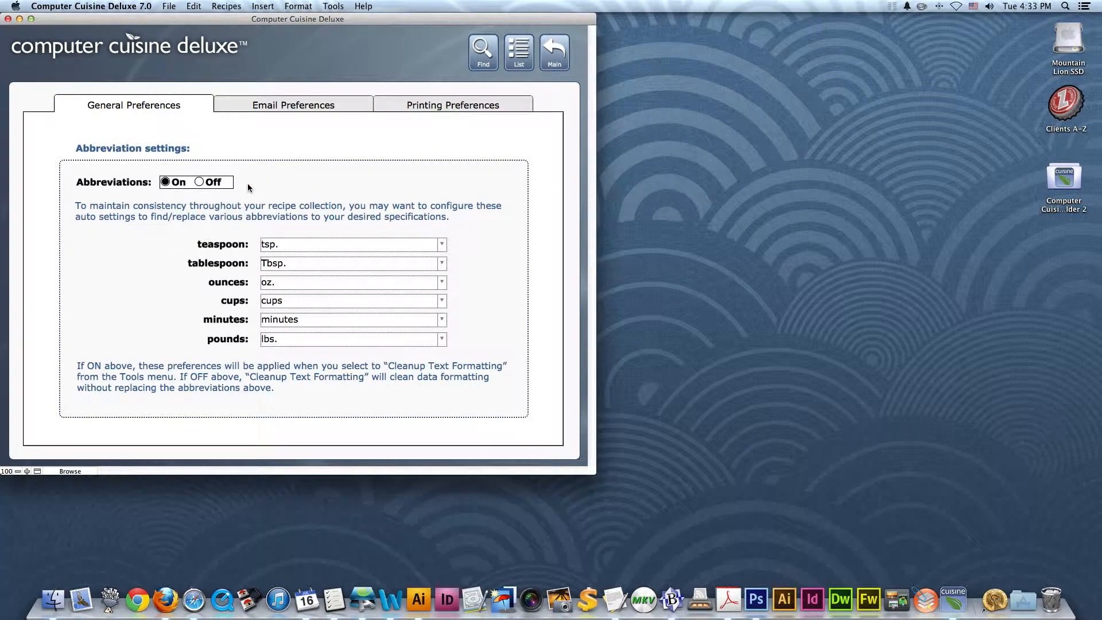
left_click(200, 183)
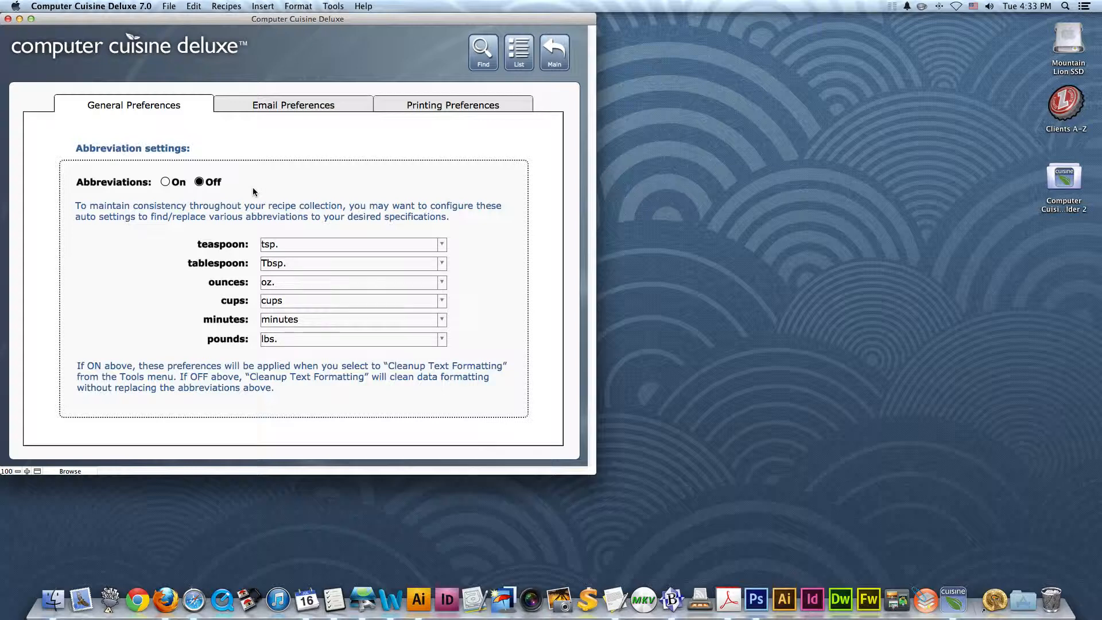
left_click(166, 184)
left_click(298, 187)
left_click(556, 60)
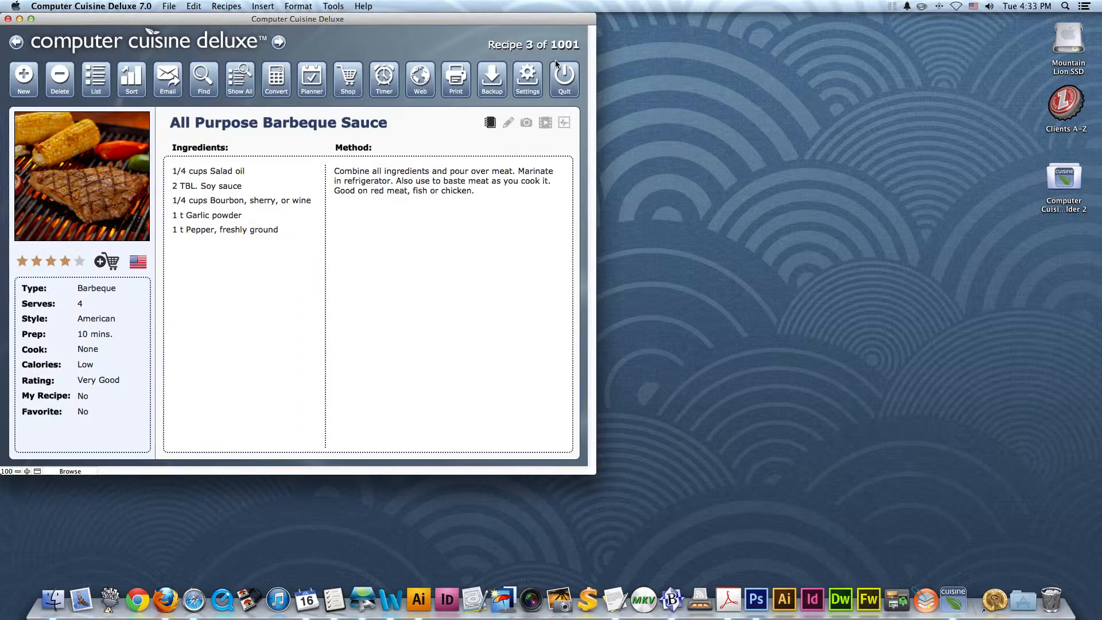
Recheck how tablespoon and teaspoon are written in the soy sauce and garlic powder ingredient lines
left_click(179, 186)
left_click_drag(179, 186, 196, 184)
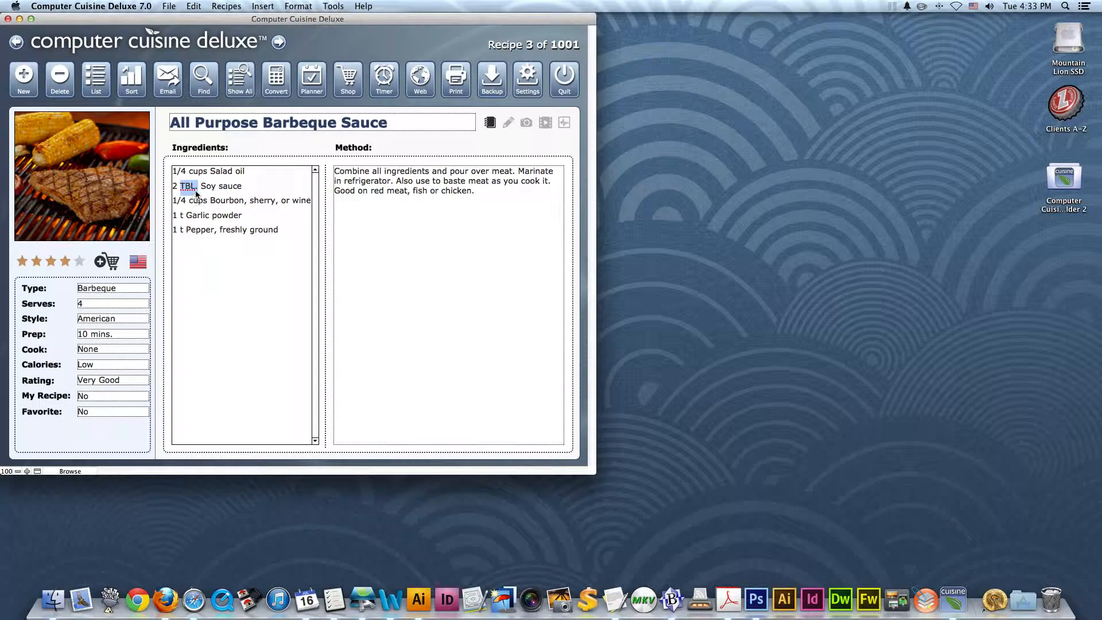
double_click(183, 216)
left_click(180, 215)
left_click(256, 153)
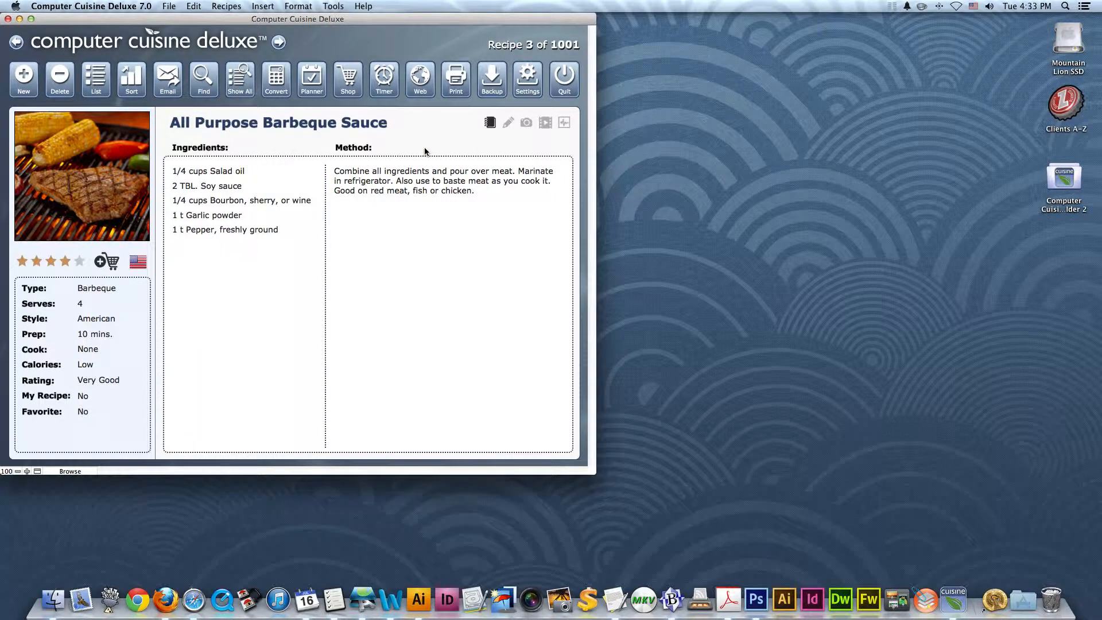
Review the saved abbreviation preferences and the available Cleanup Text Formatting commands, ending back at the recipe
left_click(525, 91)
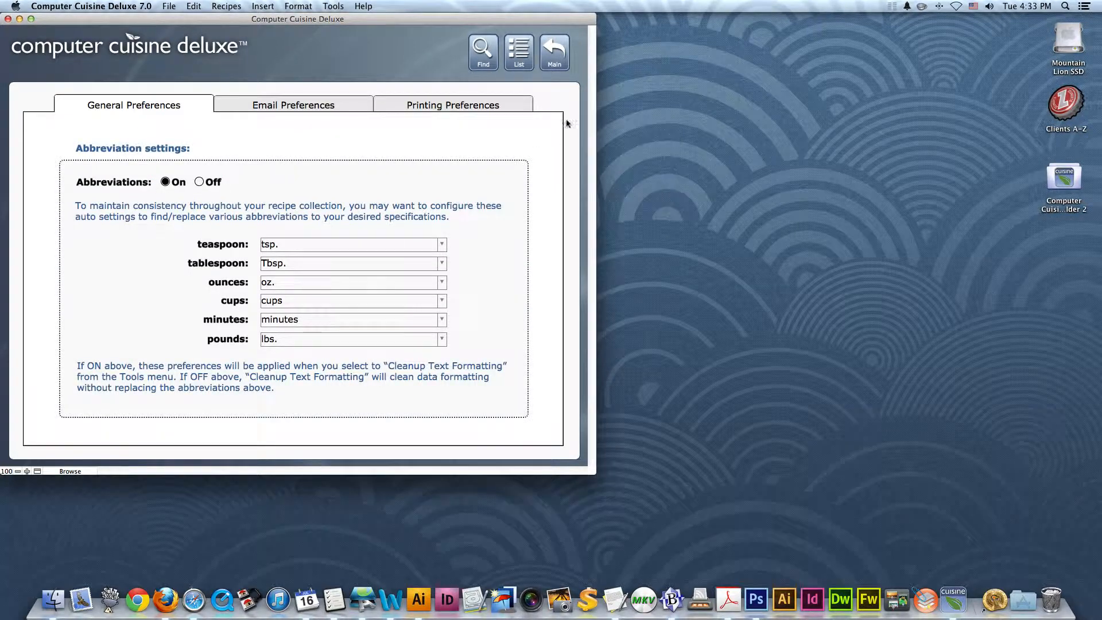
left_click(559, 67)
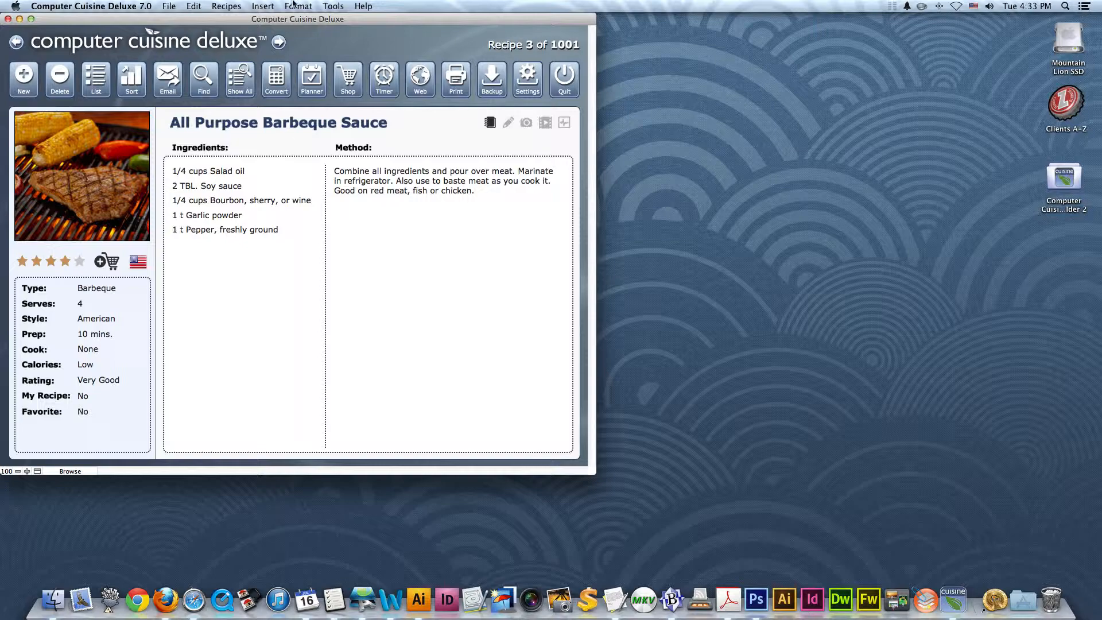
left_click(297, 6)
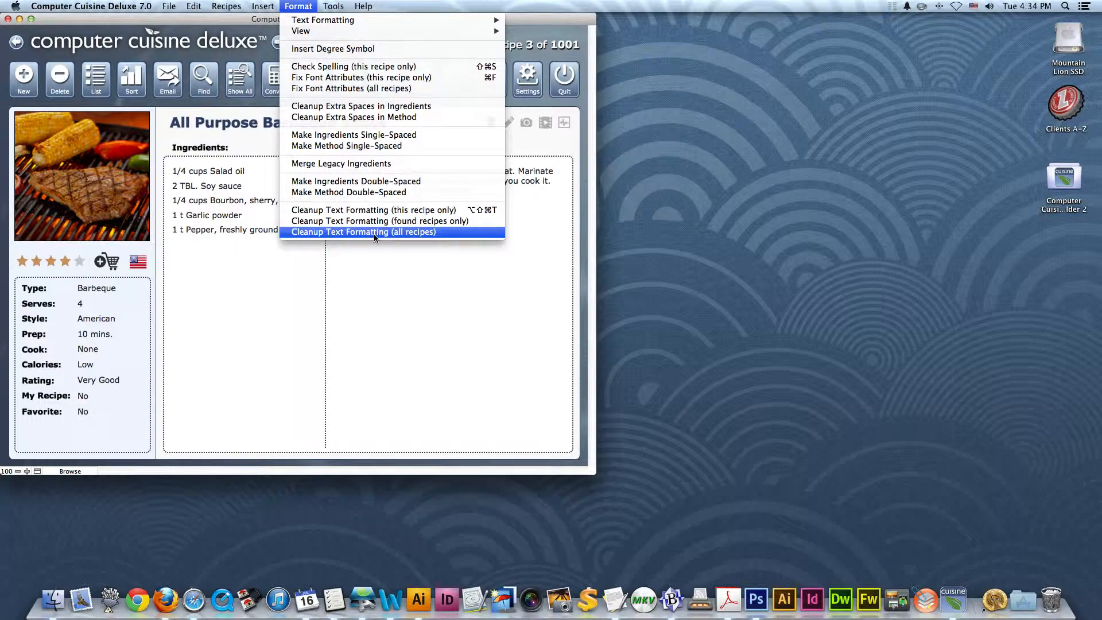
left_click(289, 183)
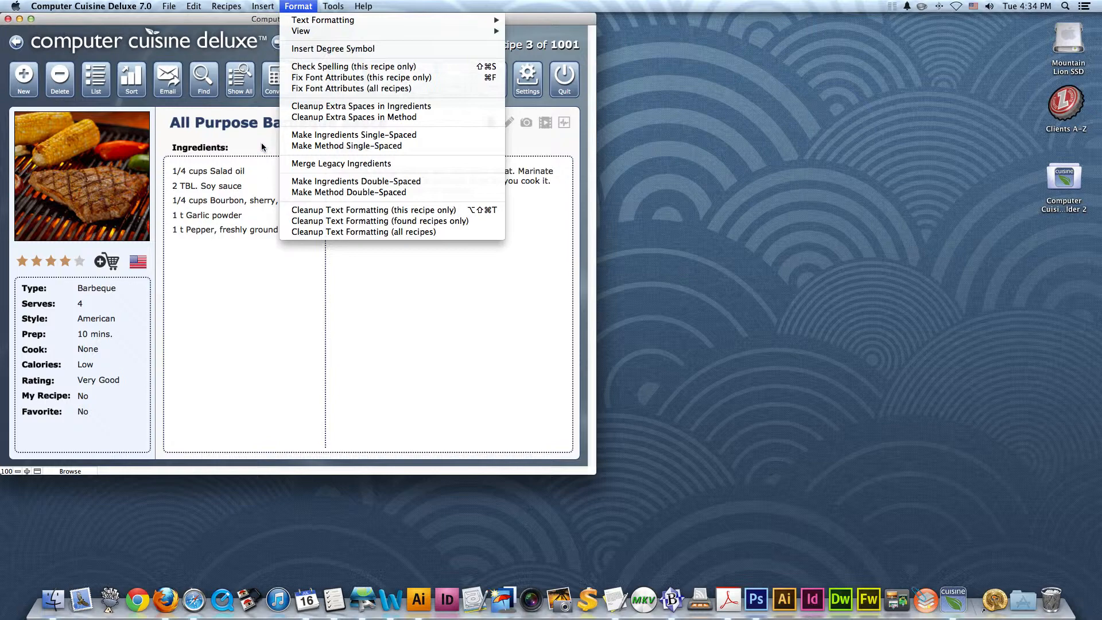
left_click(521, 89)
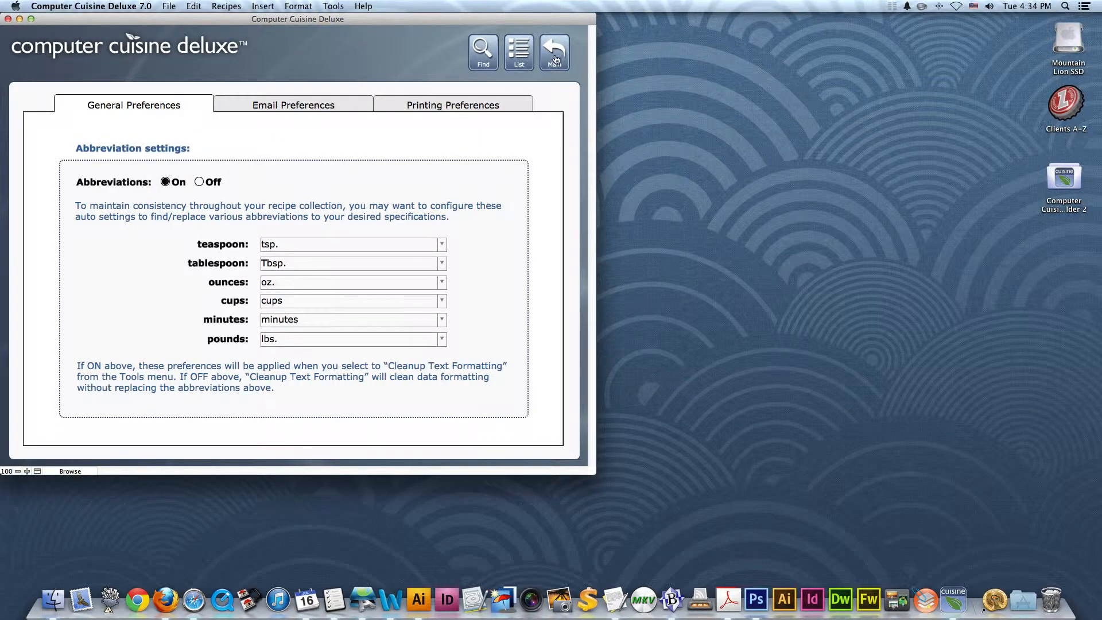
left_click(554, 57)
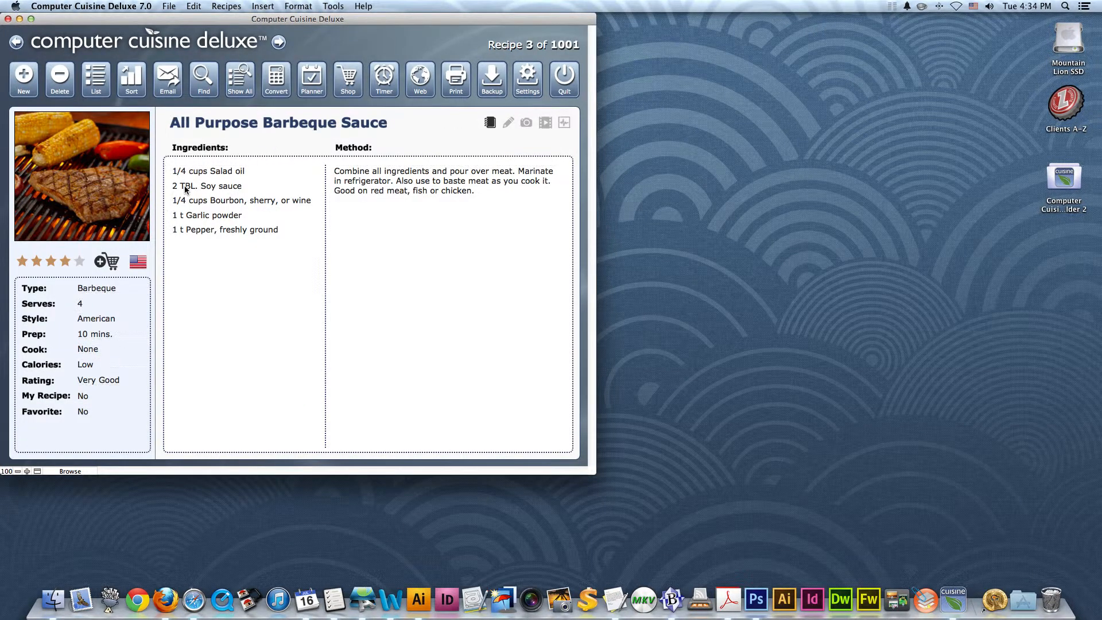
Run Cleanup Text Formatting on this recipe only to apply the preferred abbreviations
left_click(299, 5)
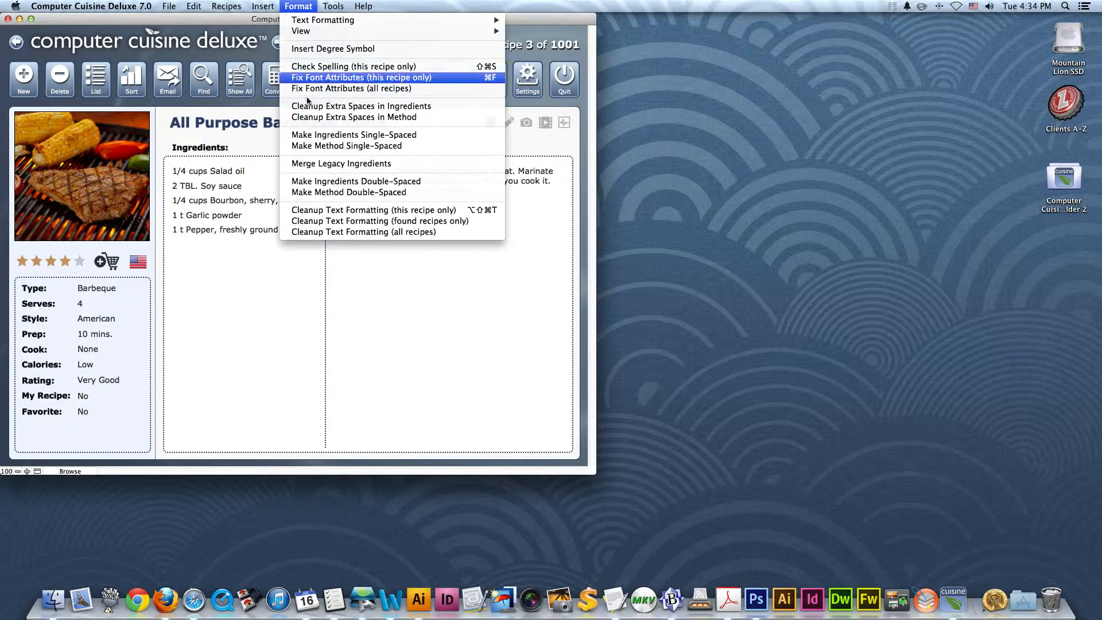
left_click(312, 212)
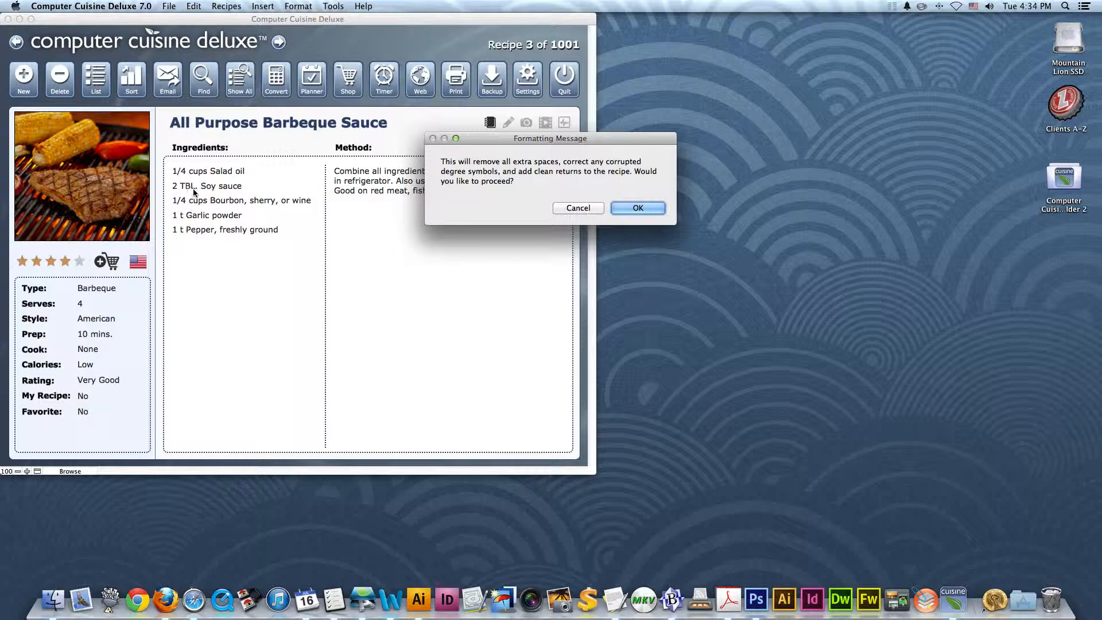
left_click(623, 208)
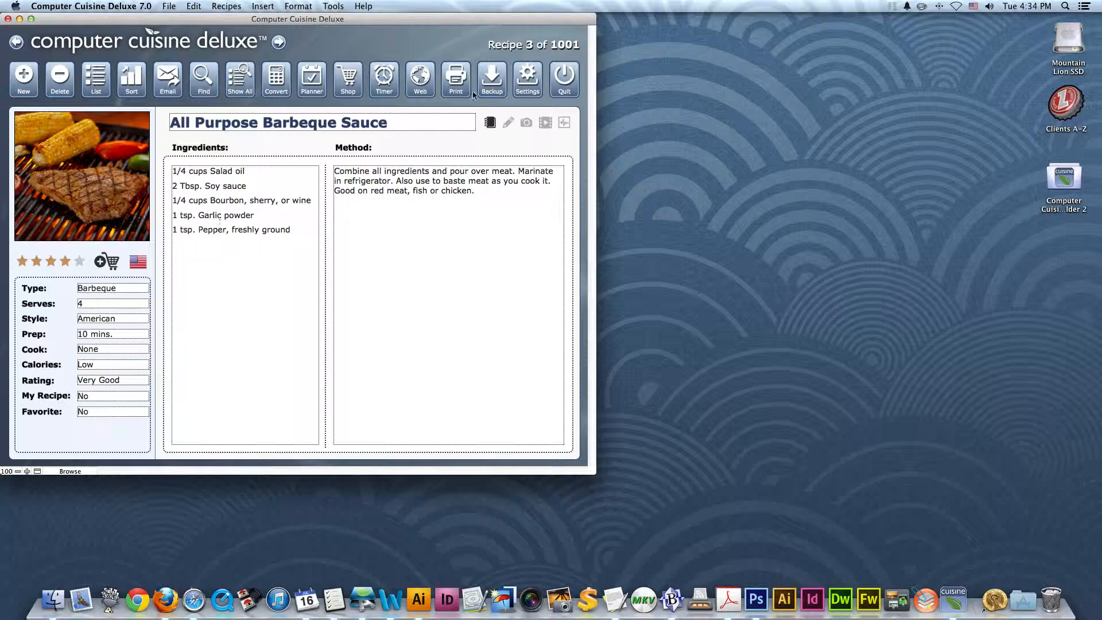
Revisit the abbreviation settings to compare them with the cleaned-up recipe
left_click(526, 80)
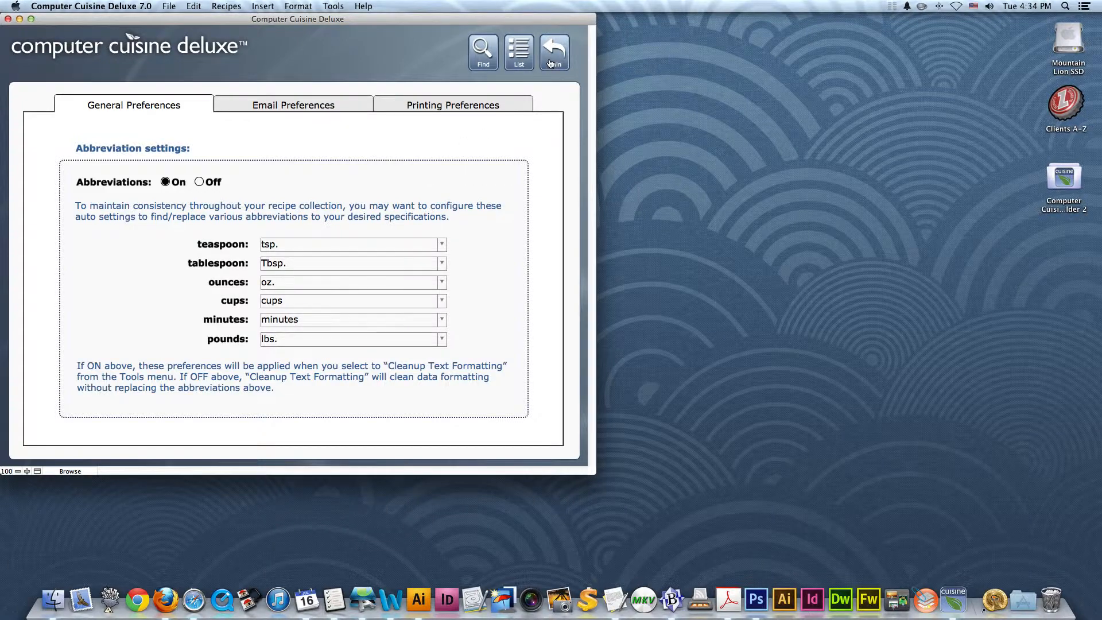
Return to the recipe and review the available spacing and text cleanup formatting commands
left_click(551, 63)
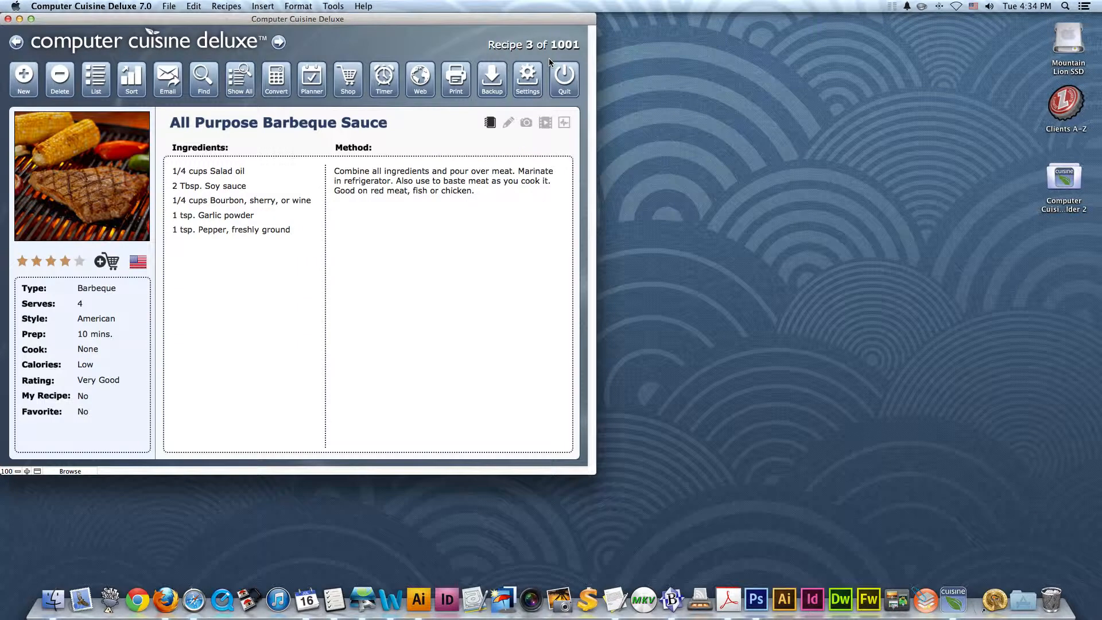
left_click(299, 5)
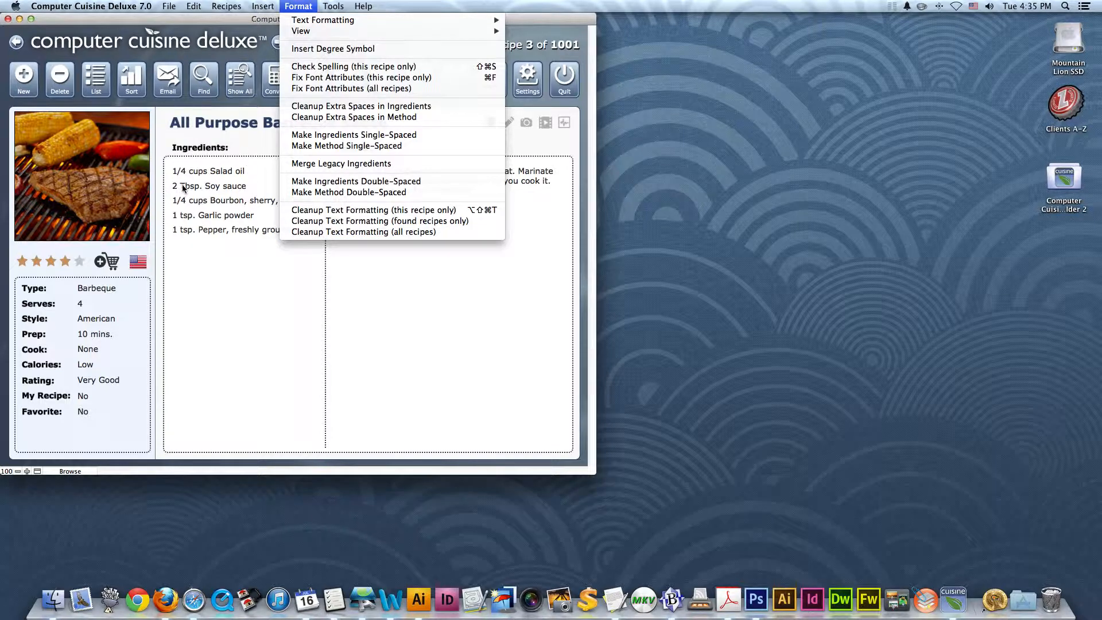
left_click(247, 142)
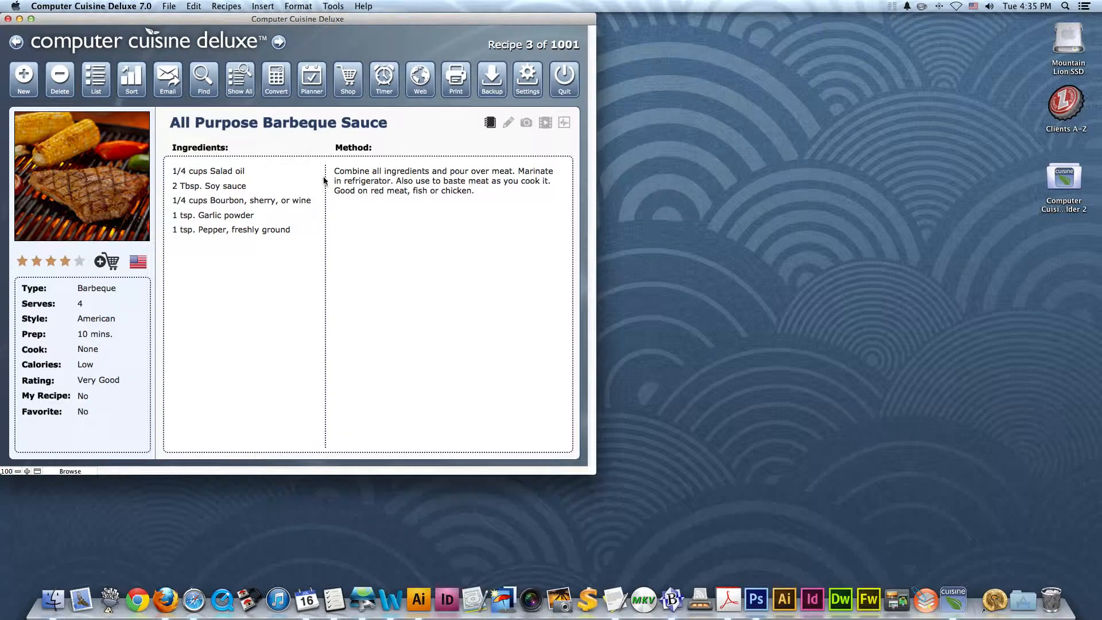
left_click(298, 6)
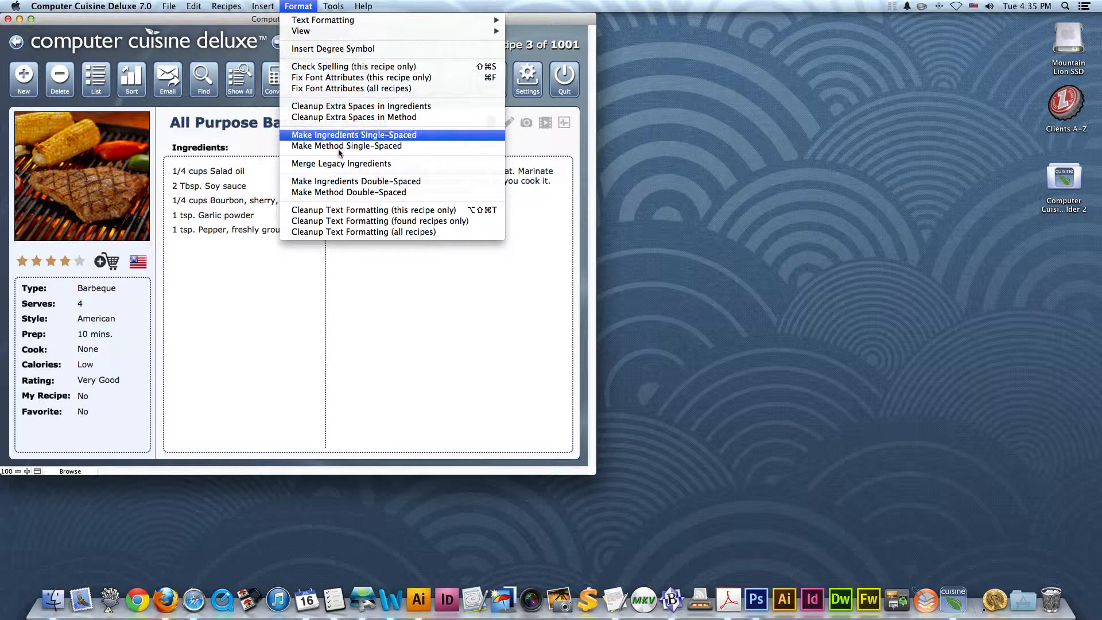
left_click(315, 5)
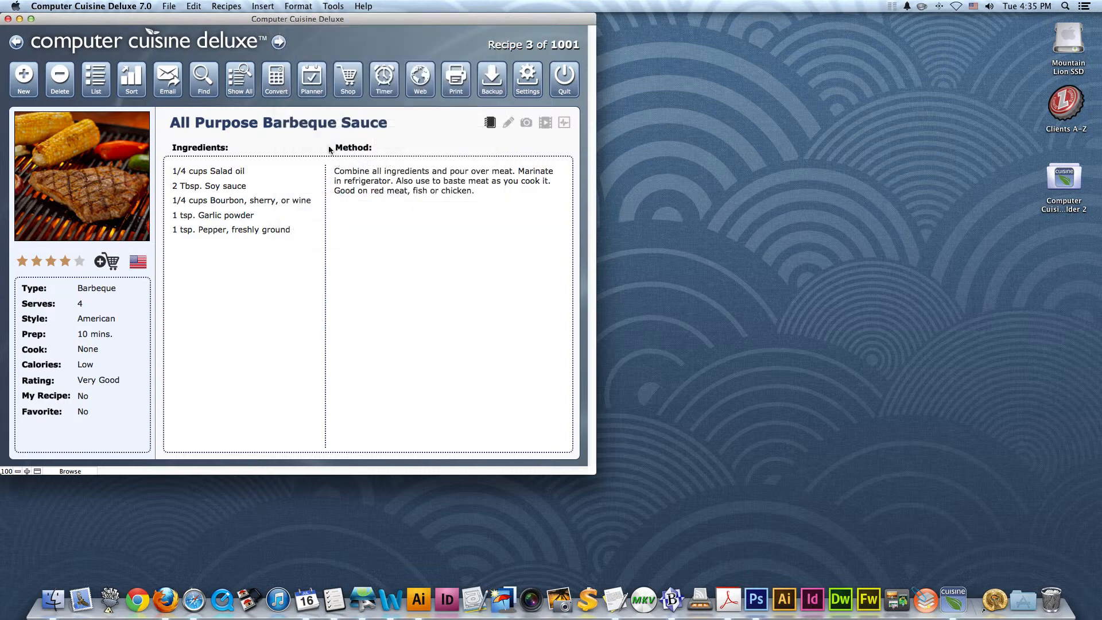
Insert runs of extra spaces in the ingredients before "oil", "sherry" and "Garlic powder"
left_click(257, 179)
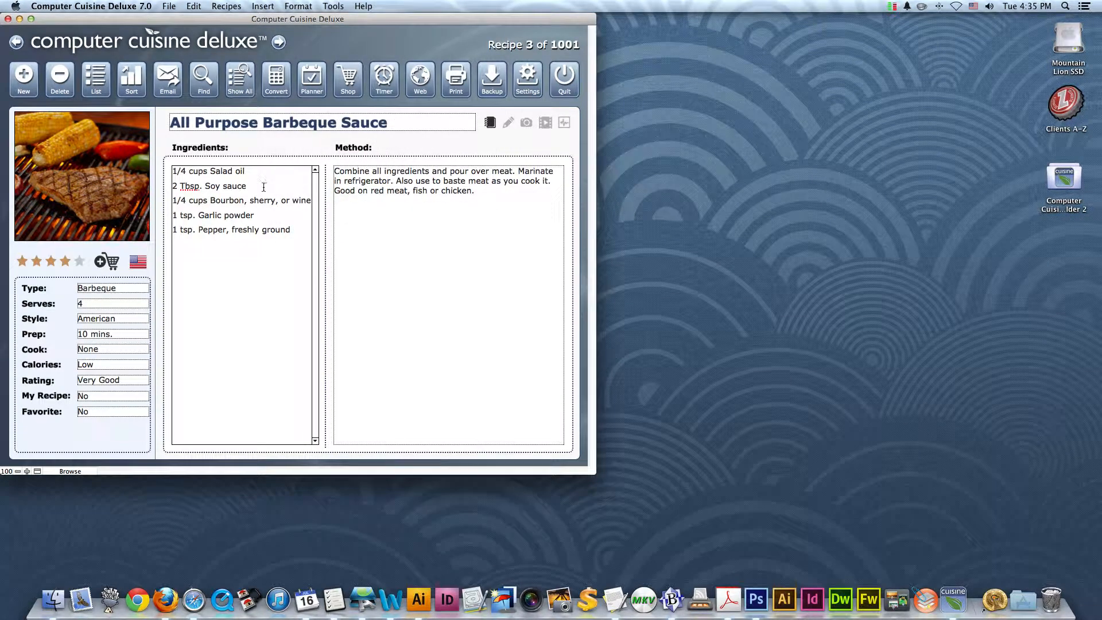
left_click(238, 177)
left_click(251, 202)
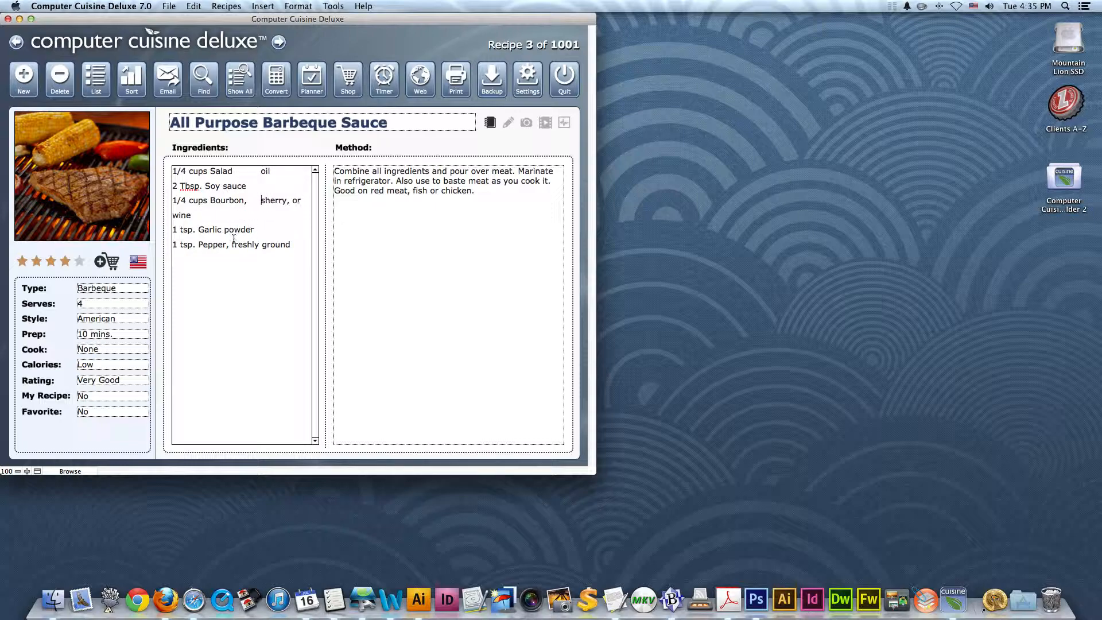
left_click(198, 229)
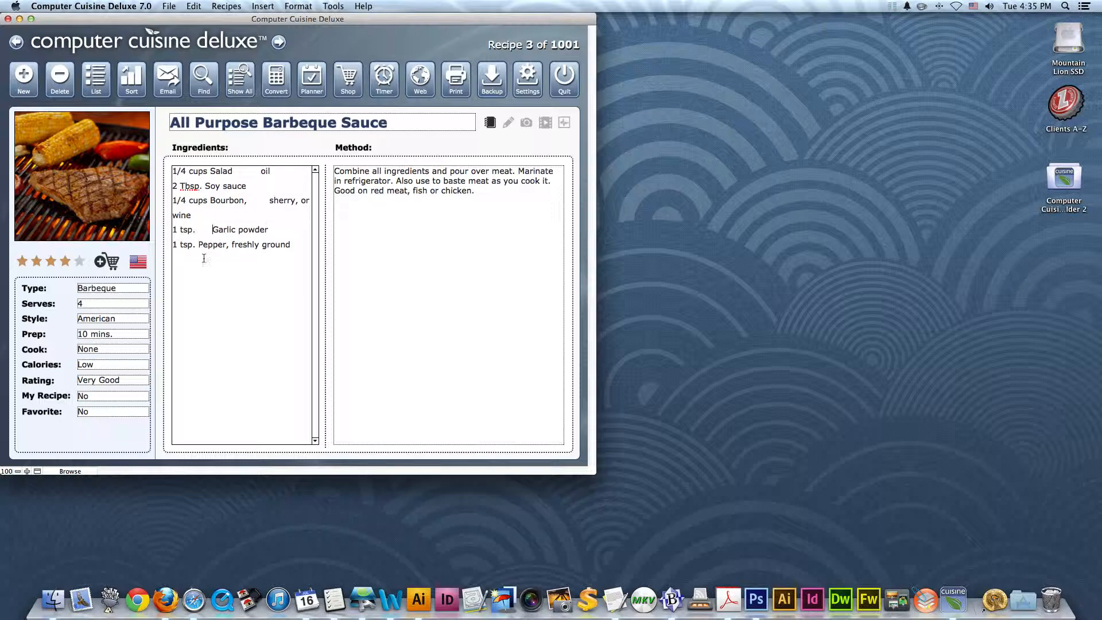
Insert runs of extra spaces in the method text before "ingredients", after "Also" and before "Good on"
left_click(405, 172)
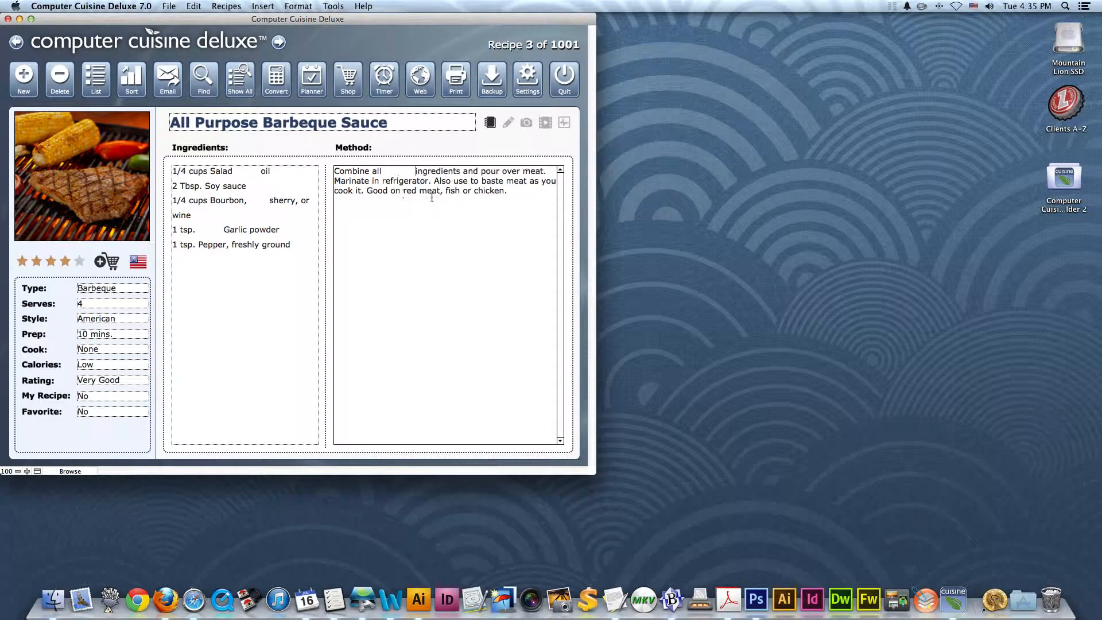
left_click(454, 180)
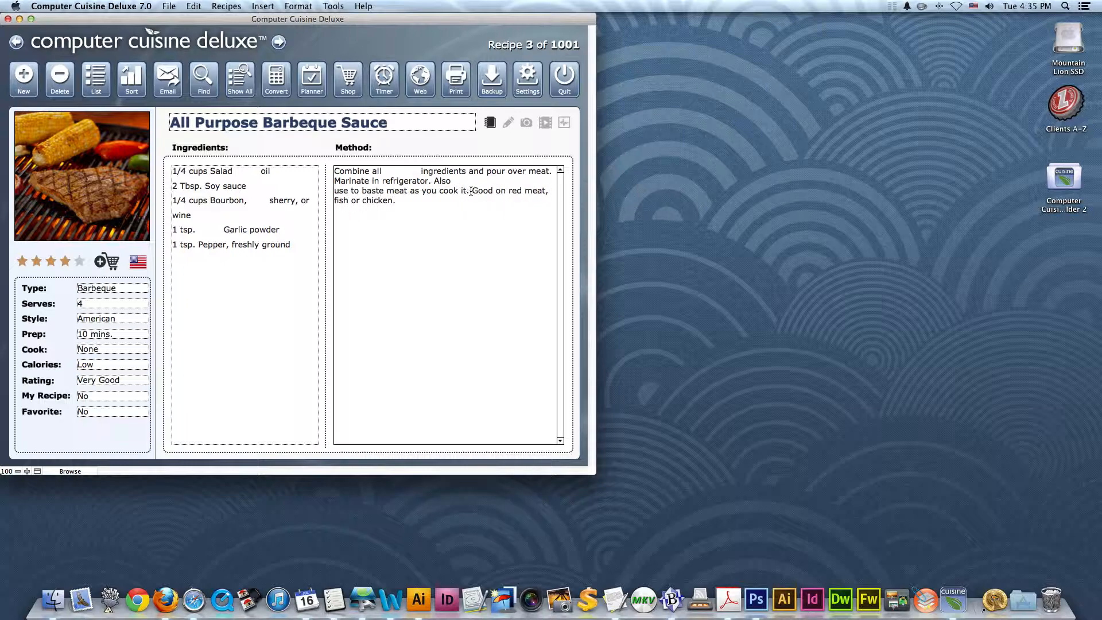
left_click(472, 190)
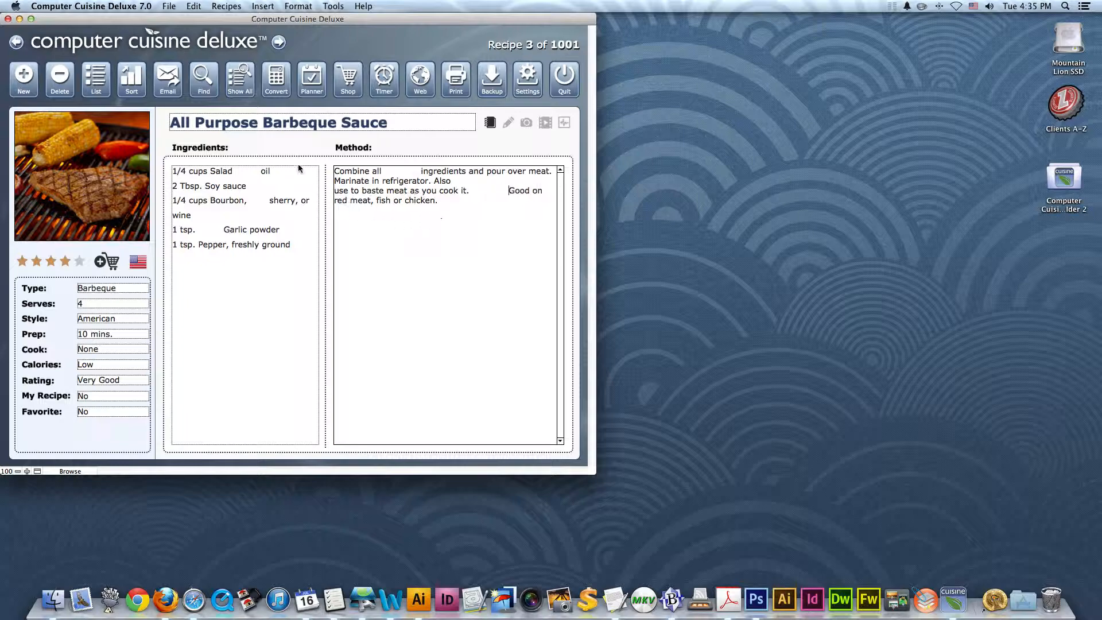
left_click(290, 147)
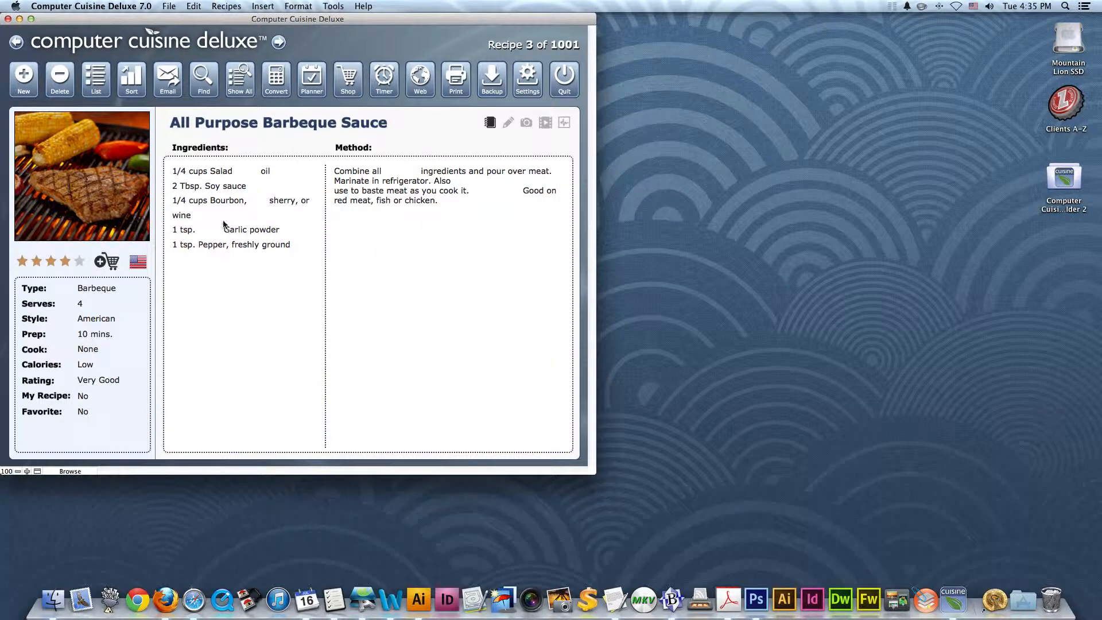
Shorten the teaspoon abbreviations to "t." in the garlic powder and pepper lines and the soy sauce tablespoon to "T."
left_click(193, 233)
left_click_drag(184, 232, 189, 247)
key("BackSpace")
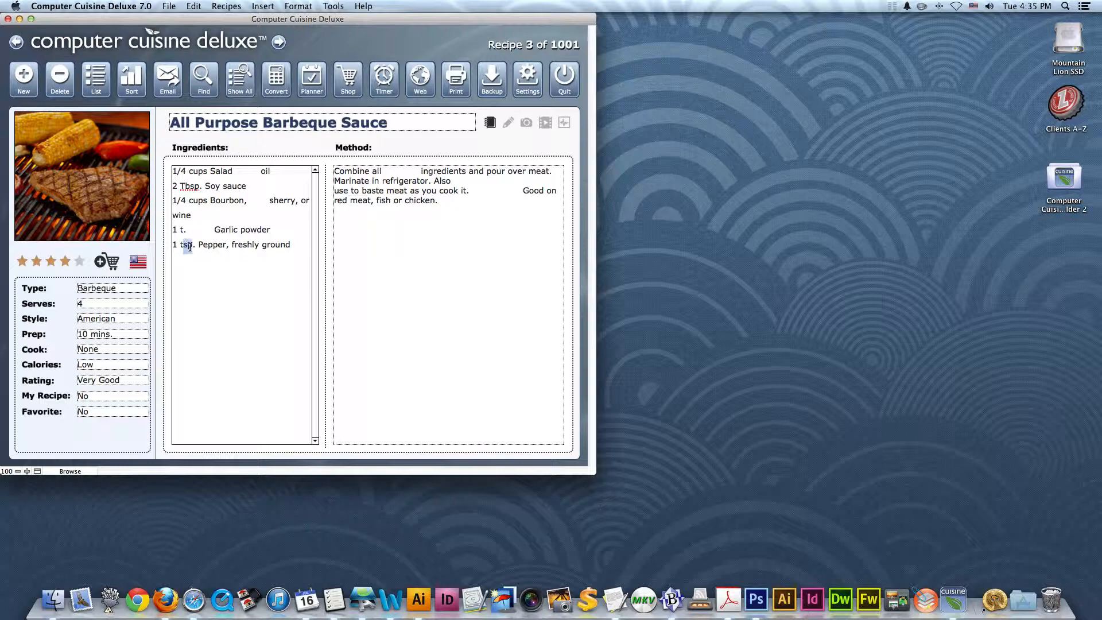
key("BackSpace")
left_click_drag(185, 186, 199, 186)
key("BackSpace")
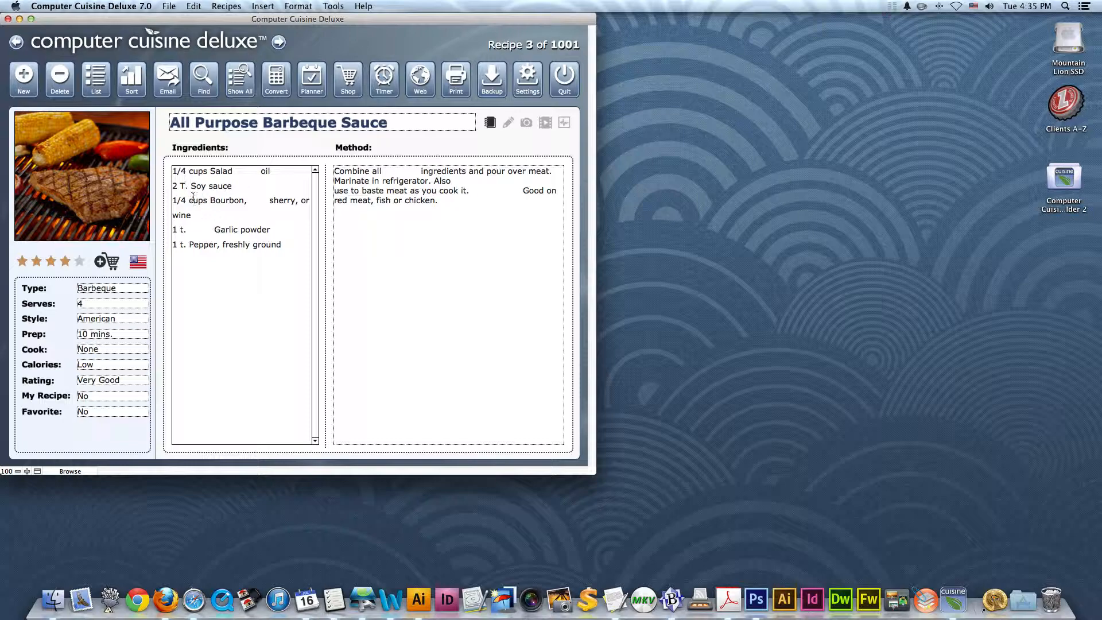
left_click(265, 150)
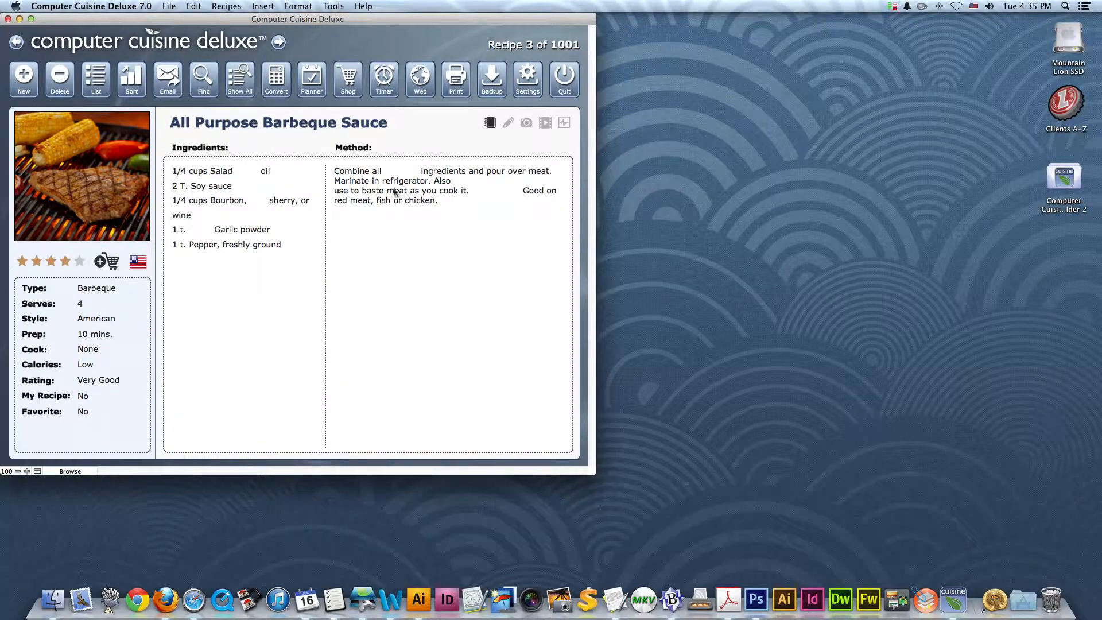
Check the abbreviation preferences and run Cleanup Text Formatting on this recipe only, accepting the formatting message
left_click(524, 90)
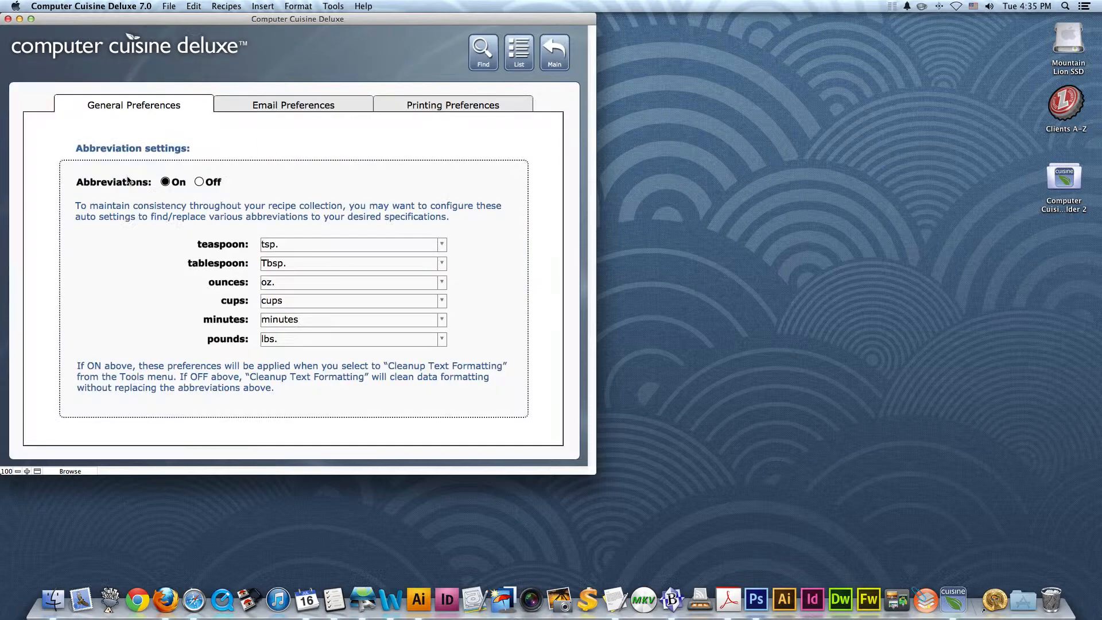
left_click(548, 59)
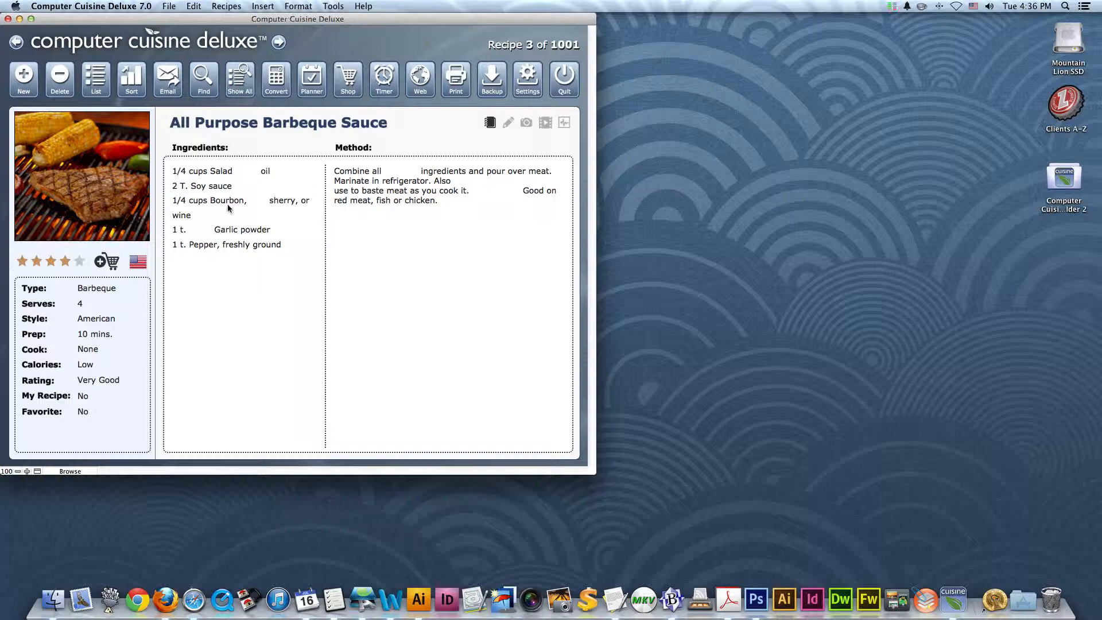
left_click(303, 4)
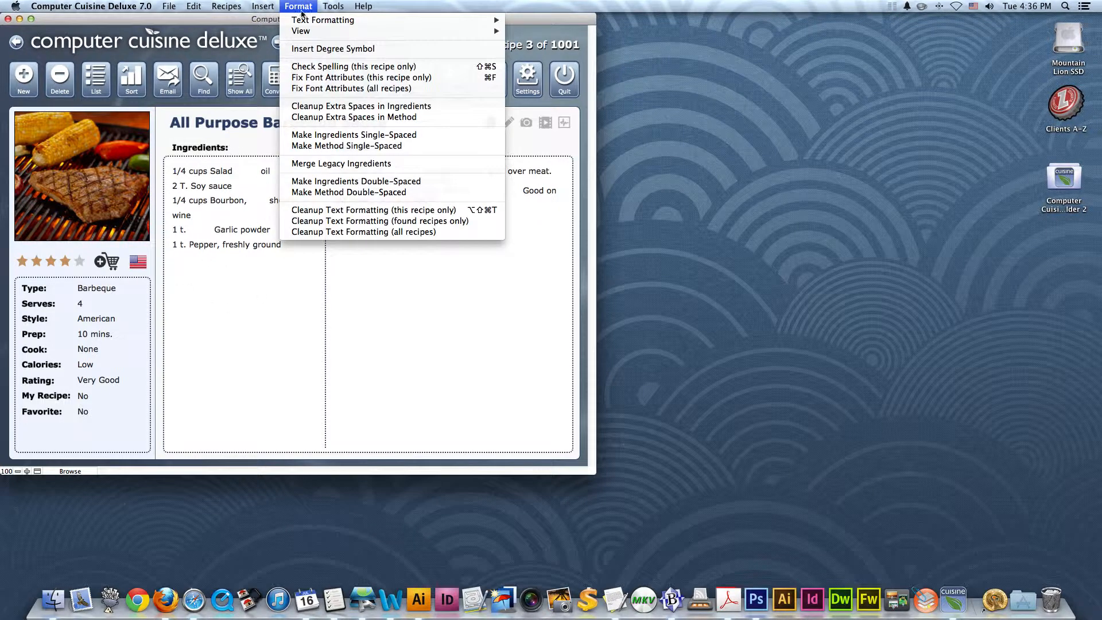
left_click(314, 210)
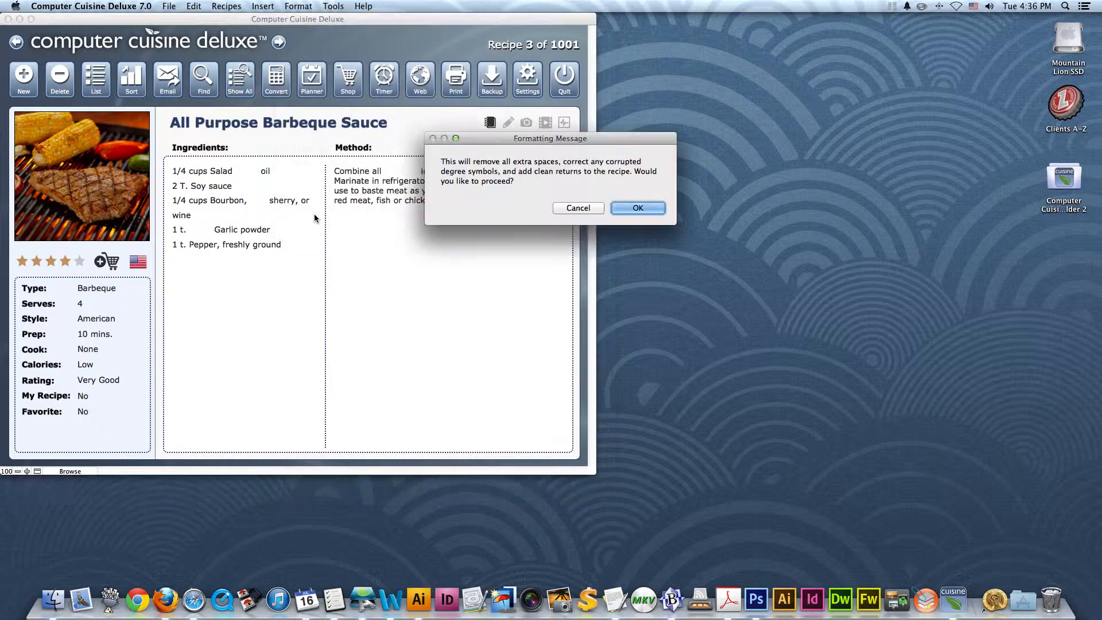
left_click(639, 206)
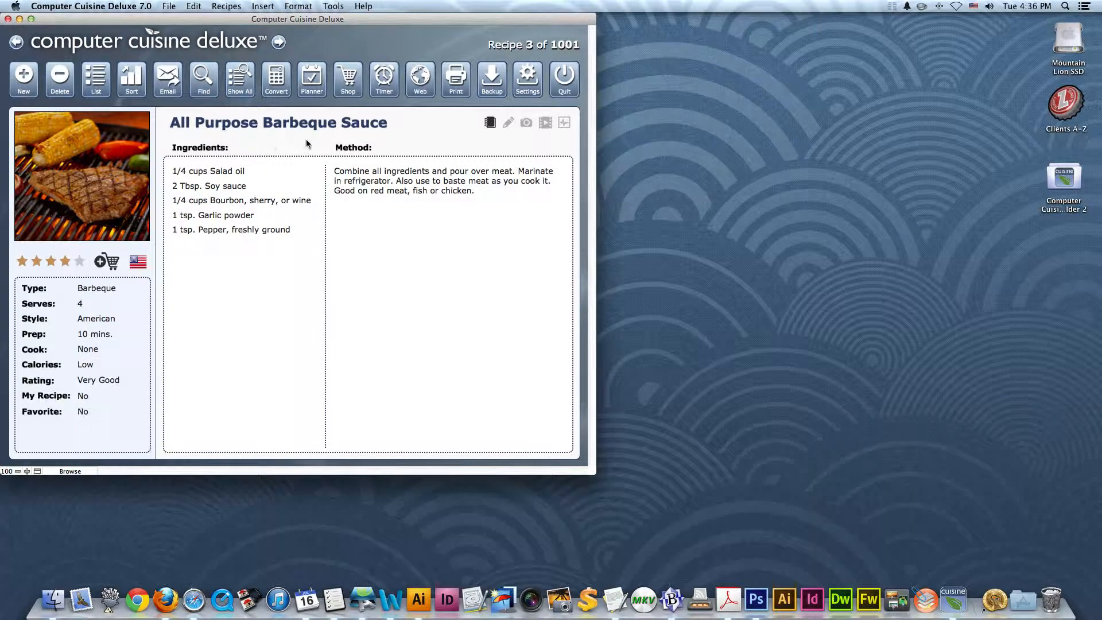
left_click(299, 5)
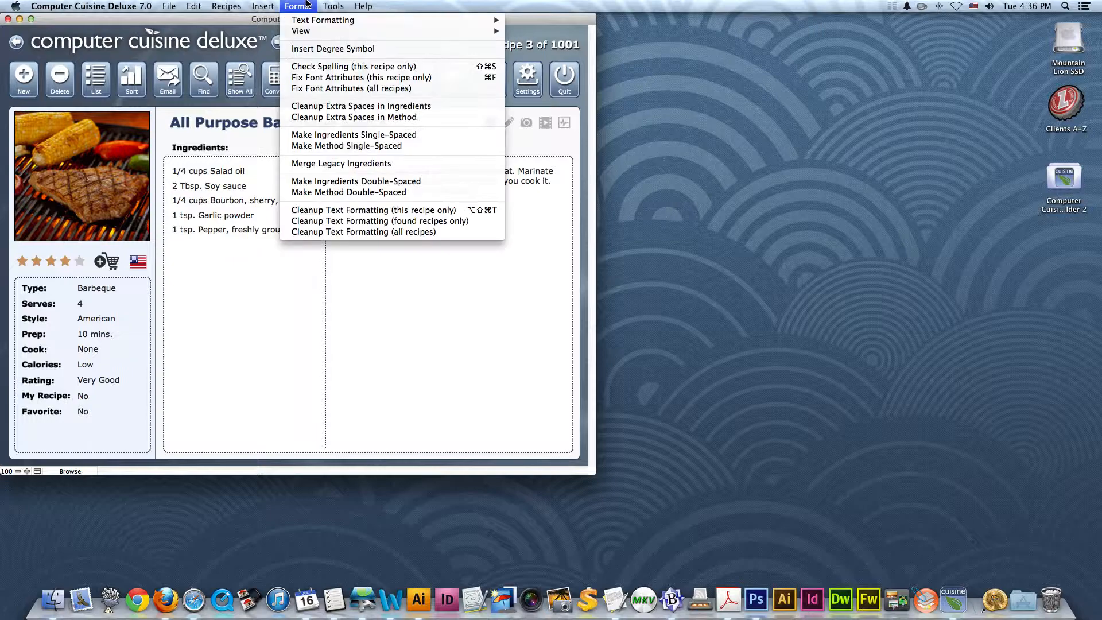
left_click(302, 6)
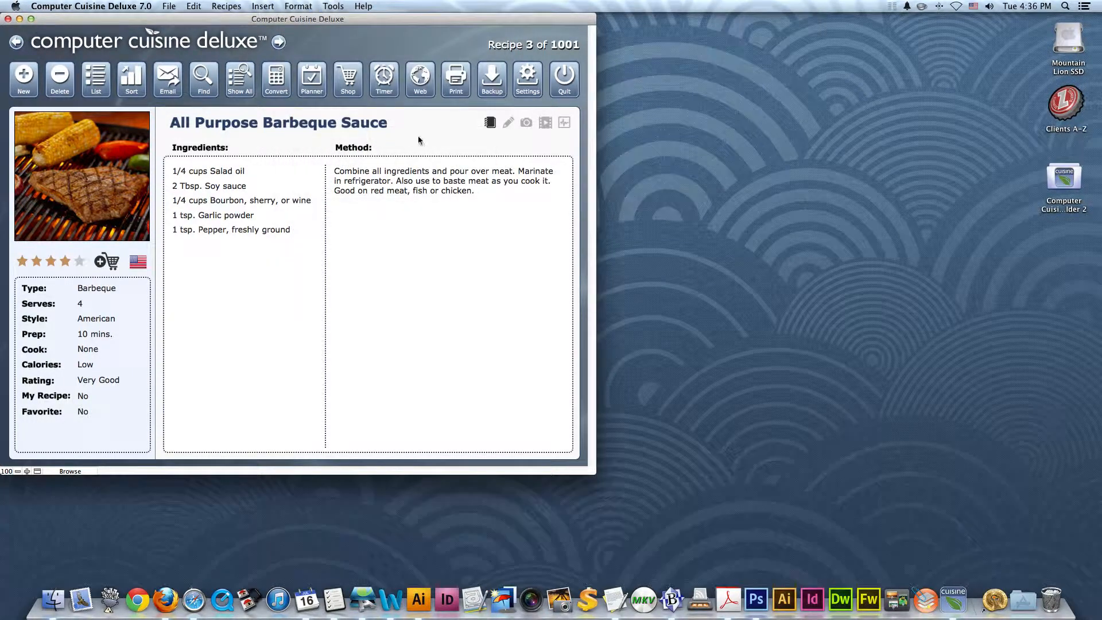